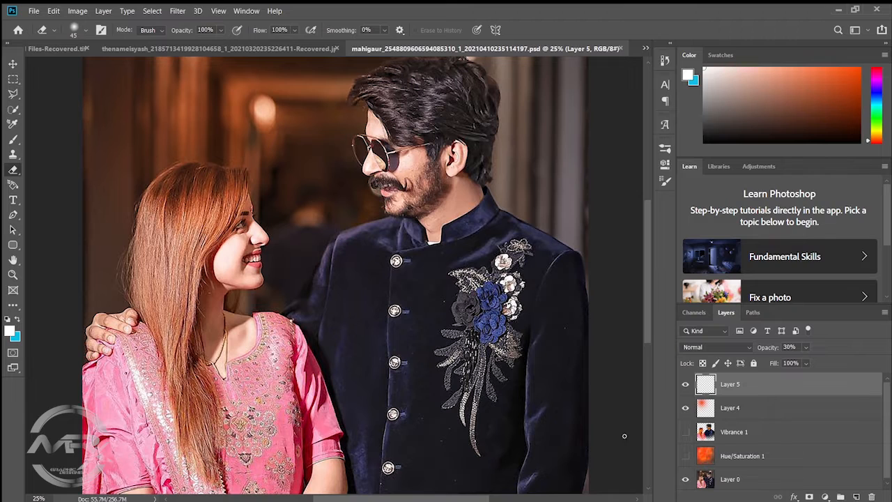
Show the Hue/Saturation 1 and Vibrance 1 layers in the finished composite to preview the final look.
{"action": "left_click", "coordinate": [685, 455]}
{"action": "left_click", "coordinate": [685, 431]}
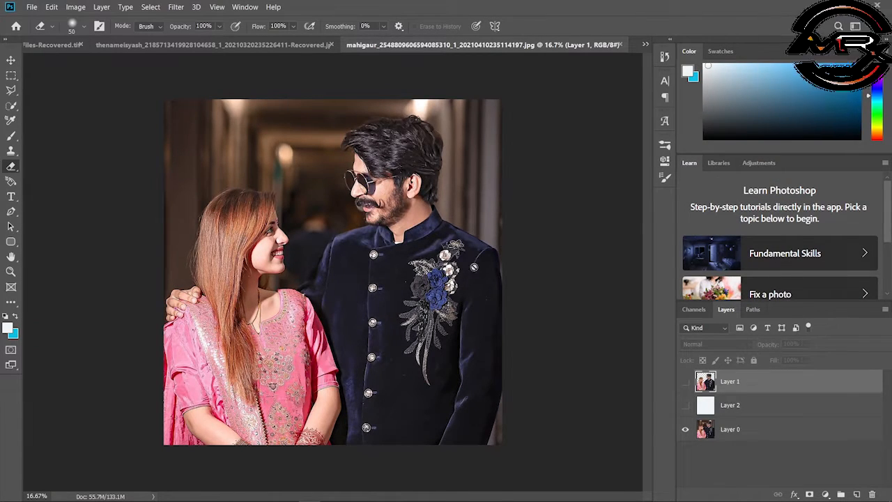
Make Layer 2 with the plain light background and Layer 1 with the cut-out couple visible.
{"action": "left_click", "coordinate": [685, 405]}
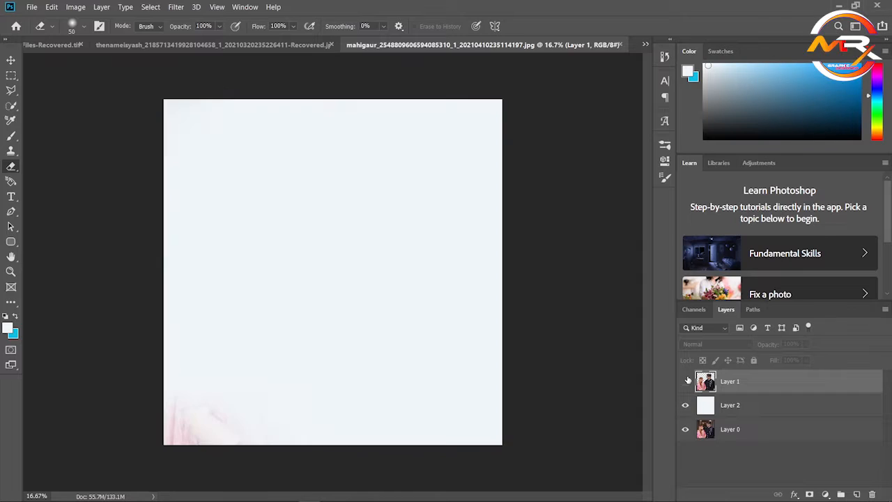
{"action": "left_click", "coordinate": [687, 382]}
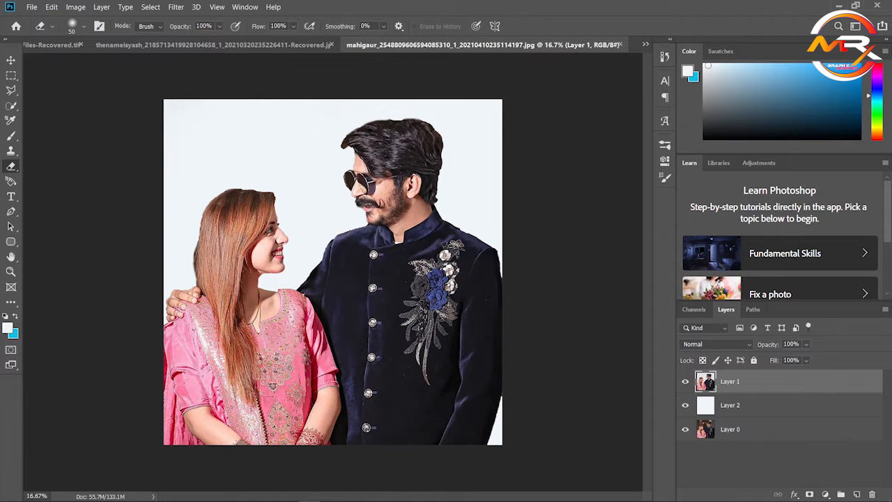
Apply a Match Color adjustment to the cut-out couple on Layer 1 with luminance 86 and color intensity 178.
{"action": "left_click", "coordinate": [74, 8]}
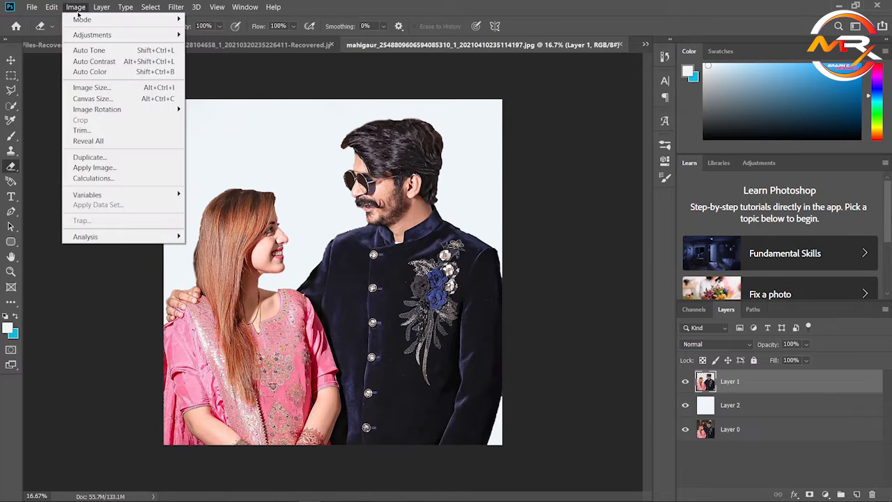
{"action": "mouse_move", "coordinate": [84, 36]}
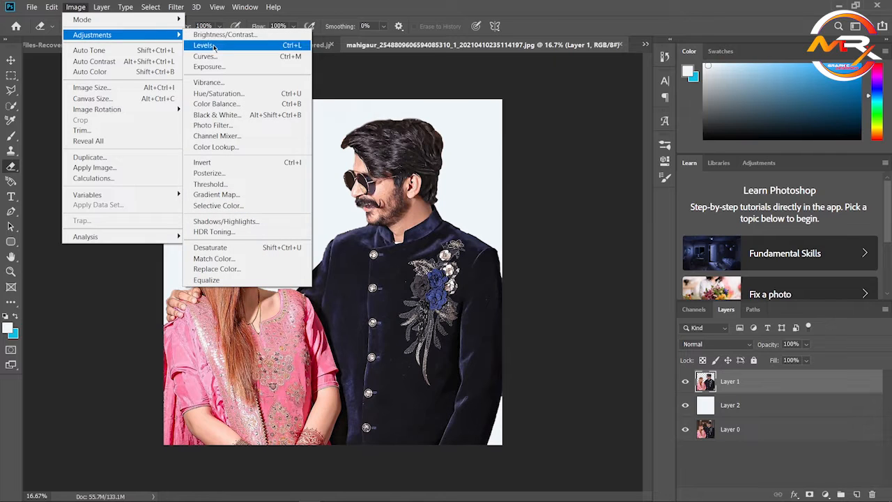
{"action": "left_click", "coordinate": [246, 259]}
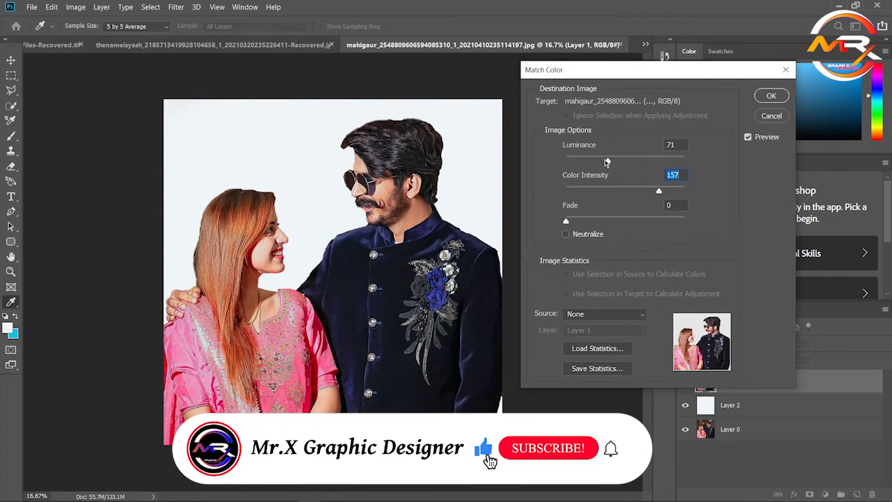
{"action": "left_click_drag", "start_coordinate": [608, 162], "coordinate": [602, 161]}
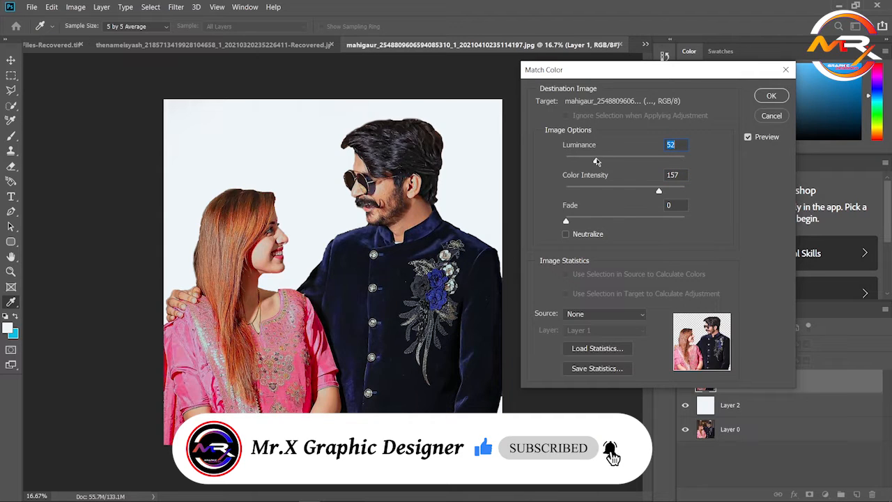
{"action": "left_click_drag", "start_coordinate": [590, 161], "coordinate": [617, 162]}
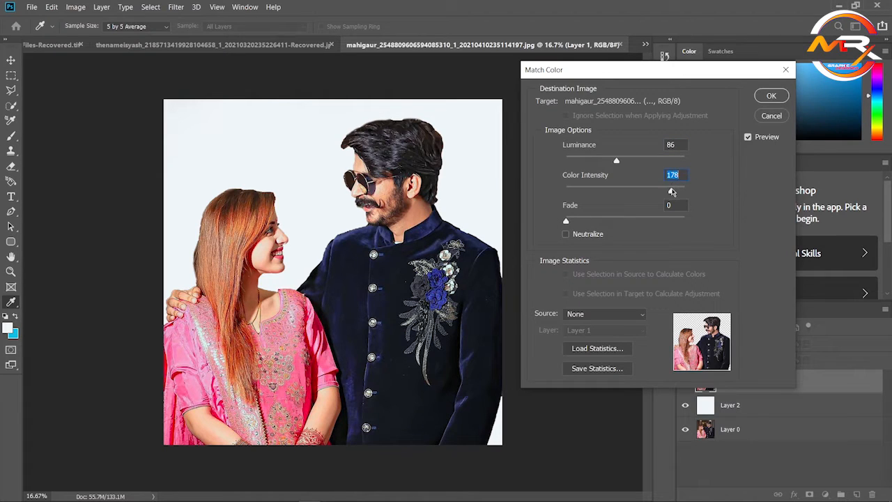
{"action": "left_click", "coordinate": [766, 95]}
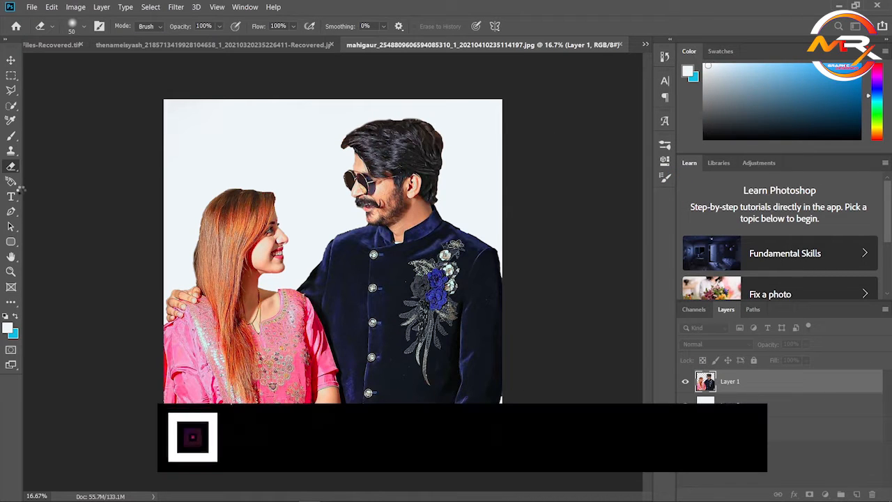
Choose the Smudge tool with the Pastel Dark 118 pixels brush from the Digital Painting Brushes set.
{"action": "left_click", "coordinate": [12, 302]}
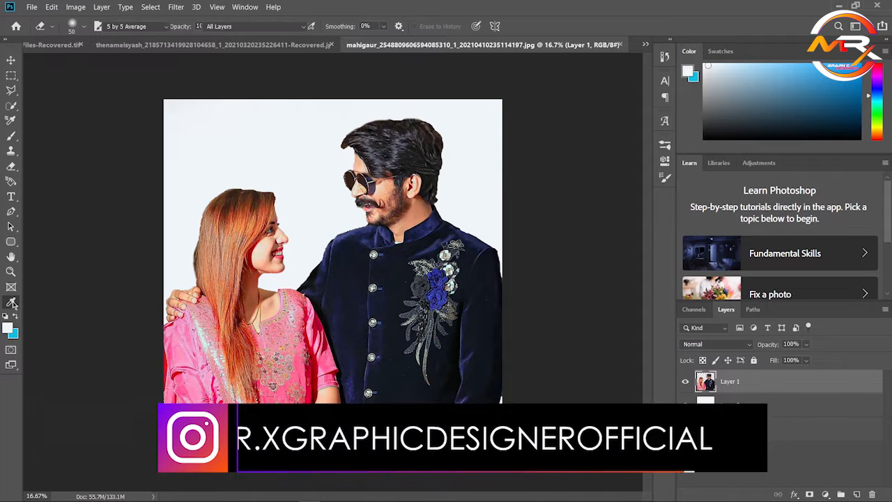
{"action": "right_click", "coordinate": [11, 302]}
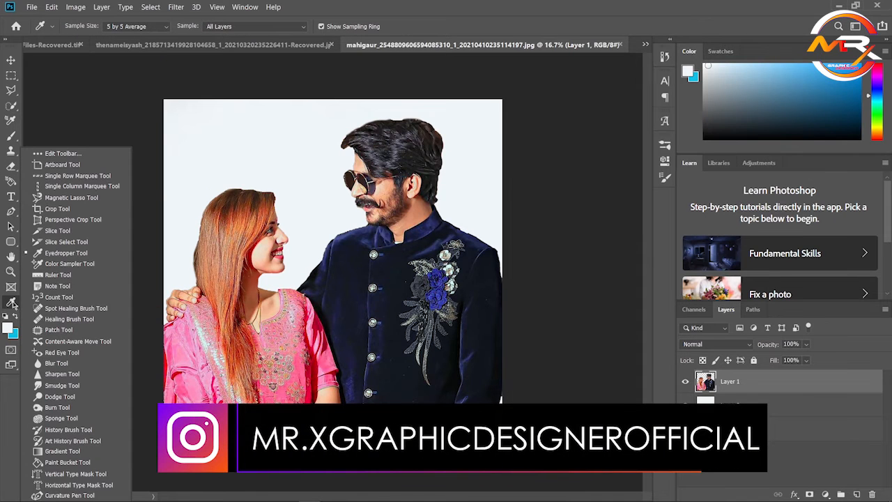
{"action": "left_click", "coordinate": [62, 385]}
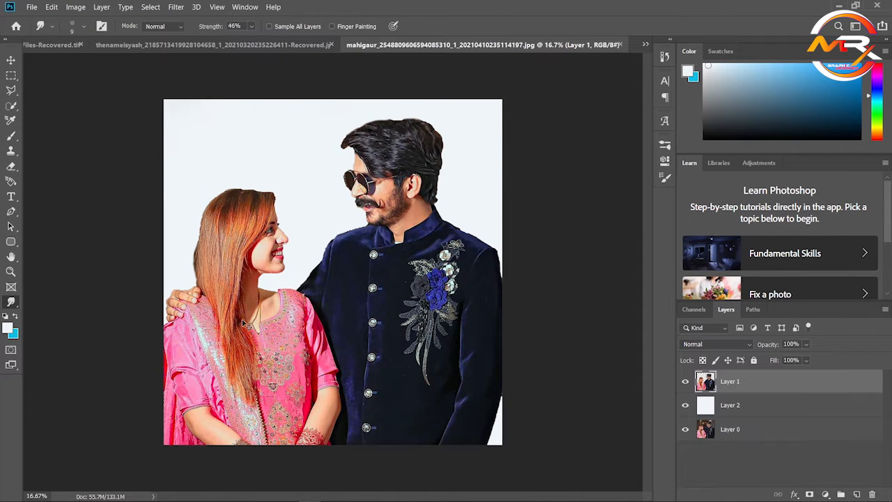
{"action": "scroll", "coordinate": [243, 323], "scroll_direction": "up", "scroll_amount": 3}
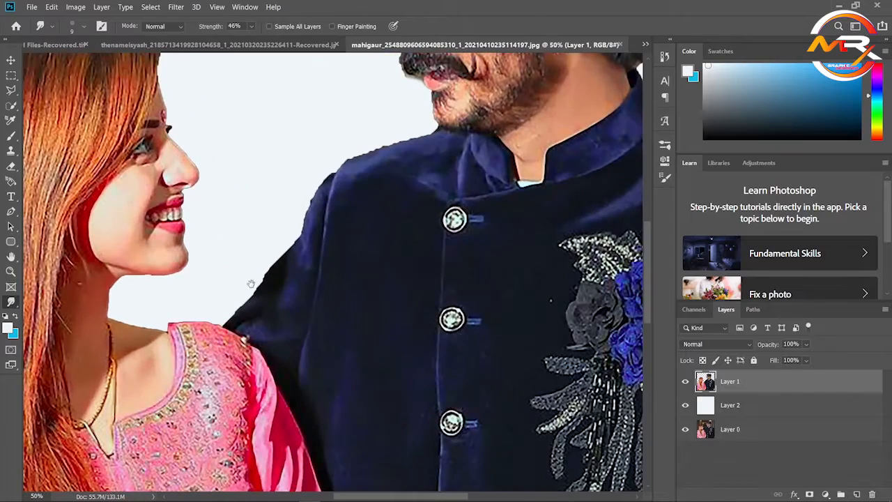
{"action": "left_click_drag", "start_coordinate": [253, 262], "coordinate": [326, 362]}
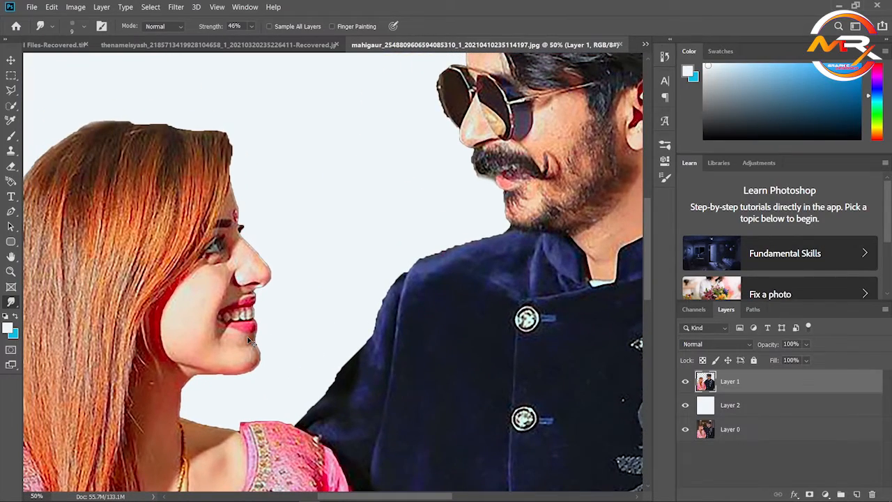
{"action": "scroll", "coordinate": [248, 339], "scroll_direction": "up", "scroll_amount": 1}
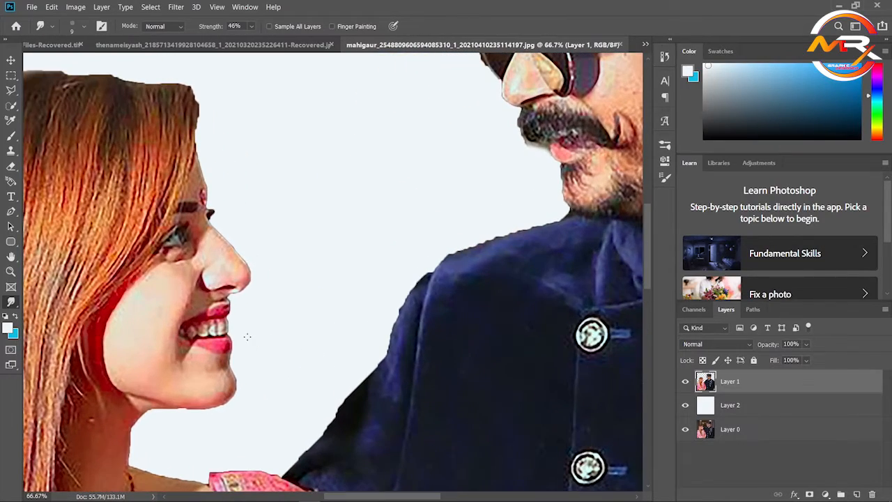
{"action": "left_click", "coordinate": [83, 28]}
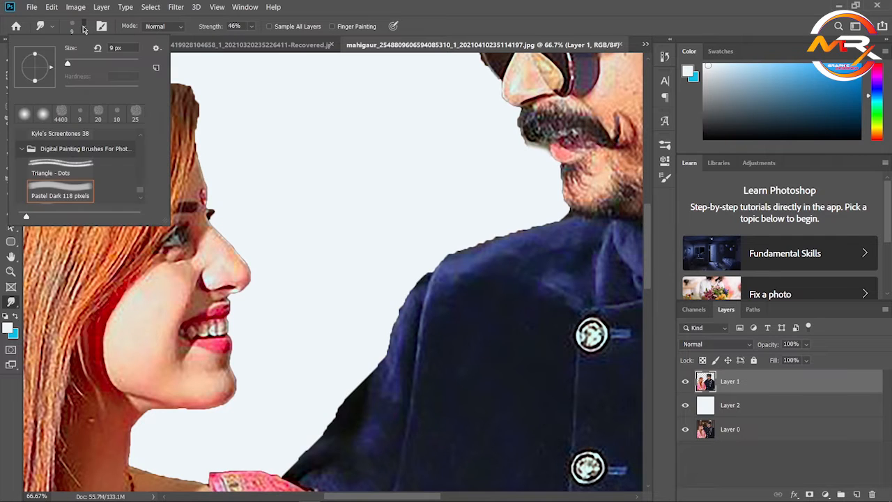
{"action": "left_click", "coordinate": [62, 195]}
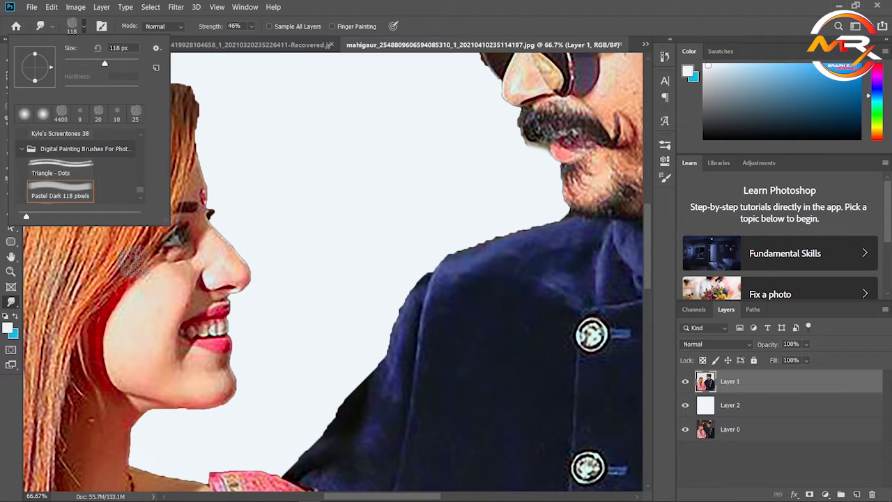
Smudge the woman's cheek, nose and chin skin smooth, reducing the brush to 70 px and then 50 px.
{"action": "key", "text": "ctrl+plus"}
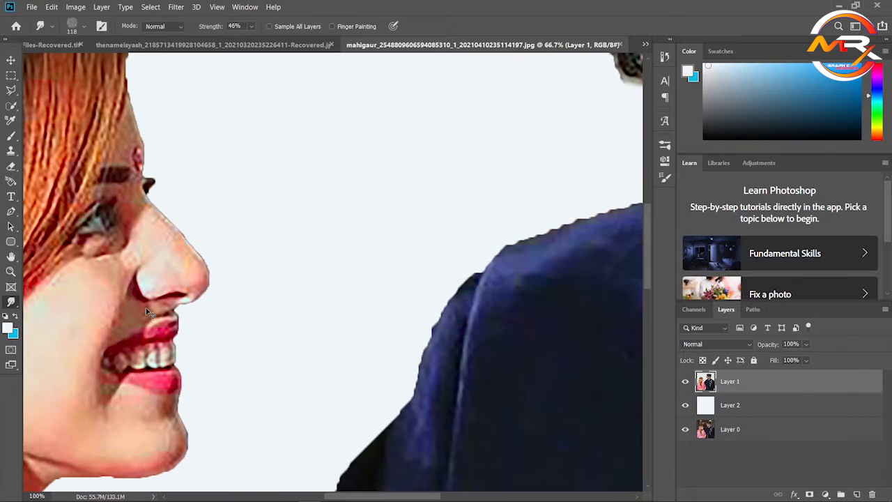
{"action": "mouse_move", "coordinate": [144, 244]}
{"action": "left_mouse_down"}
{"action": "mouse_move", "coordinate": [273, 202]}
{"action": "mouse_move", "coordinate": [333, 200]}
{"action": "left_mouse_up"}
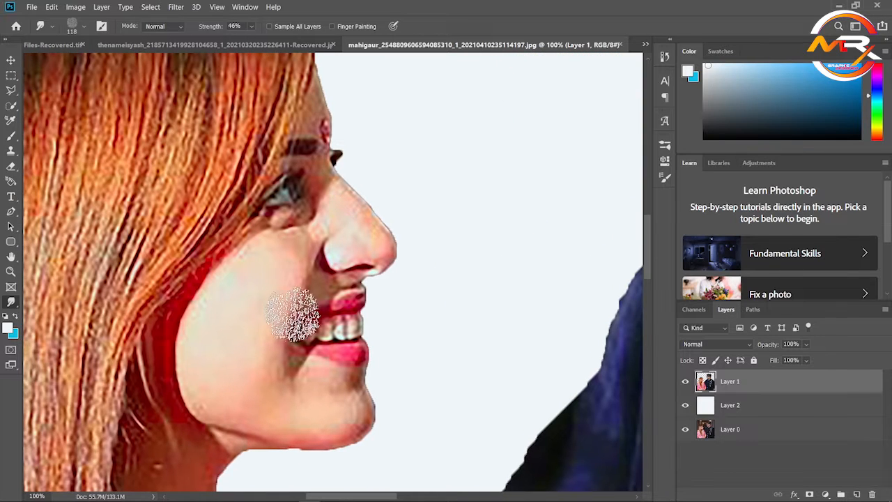
{"action": "key", "text": "bracketleft"}
{"action": "key", "text": "bracketleft"}
{"action": "key", "text": "bracketleft"}
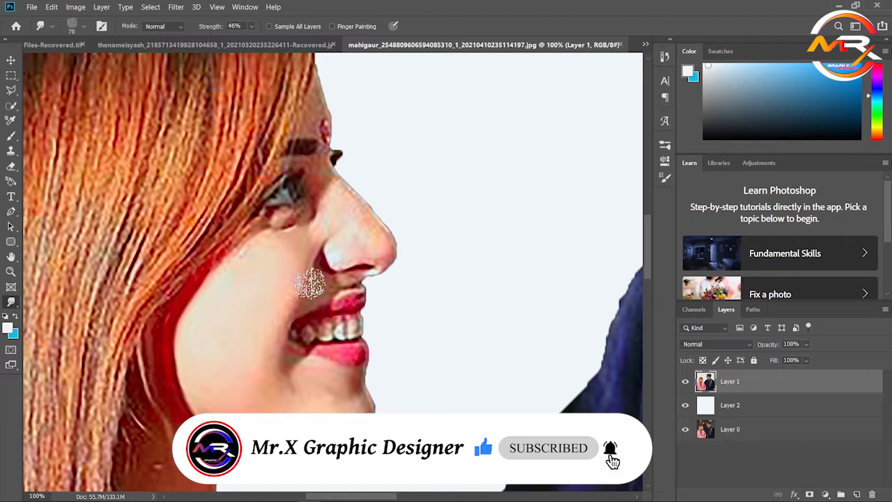
{"action": "key", "text": "bracketleft"}
{"action": "key", "text": "bracketleft"}
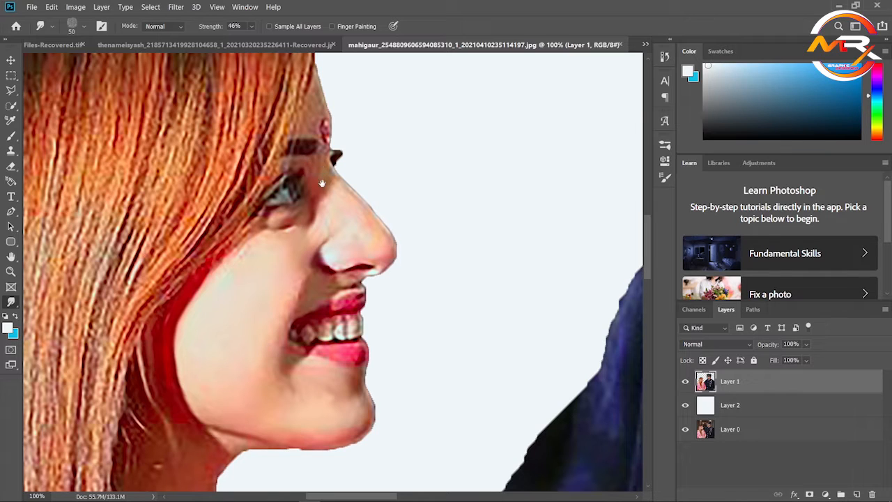
Smudge the skin between the woman's eye and nose bridge with the brush reduced to 10 px.
{"action": "left_click_drag", "start_coordinate": [331, 219], "coordinate": [334, 207]}
{"action": "scroll", "coordinate": [351, 103], "scroll_direction": "up", "scroll_amount": 2}
{"action": "key", "text": "bracketleft"}
{"action": "key", "text": "bracketleft"}
{"action": "key", "text": "bracketleft"}
{"action": "key", "text": "bracketleft"}
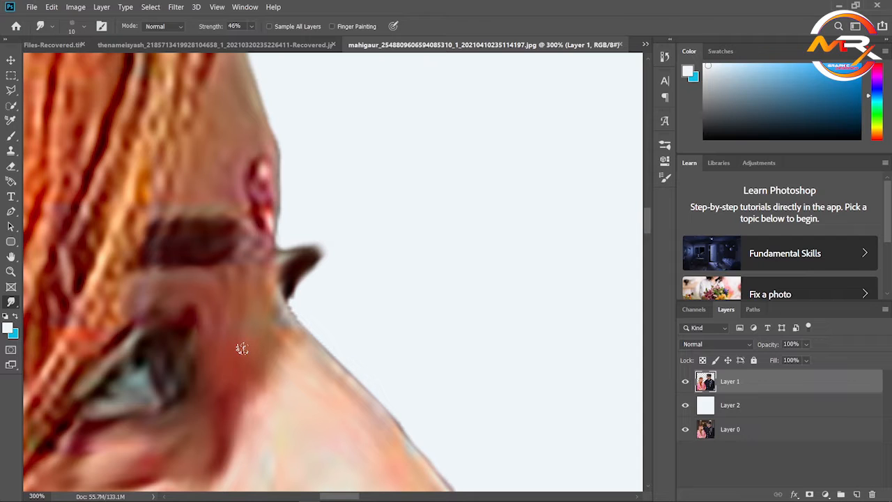
Smudge the skin around the woman's nostril and above her upper lip with a 25 px brush.
{"action": "left_click_drag", "start_coordinate": [215, 411], "coordinate": [285, 82]}
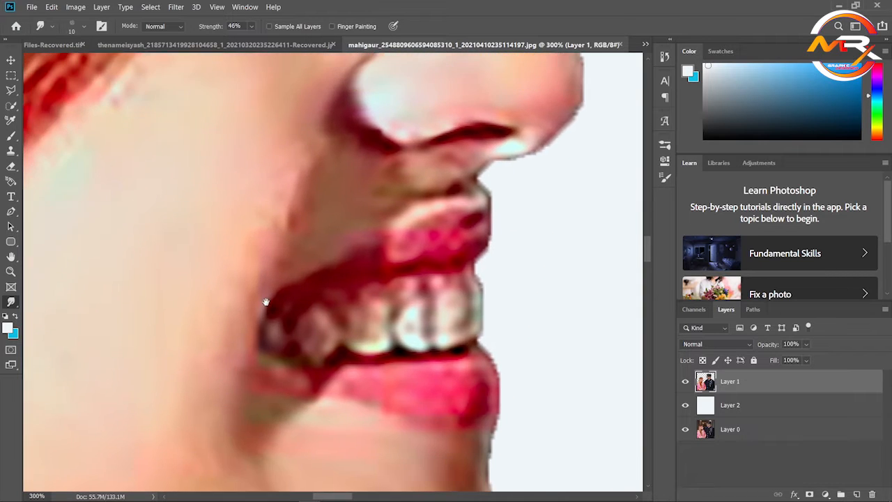
{"action": "left_click_drag", "start_coordinate": [265, 302], "coordinate": [266, 314]}
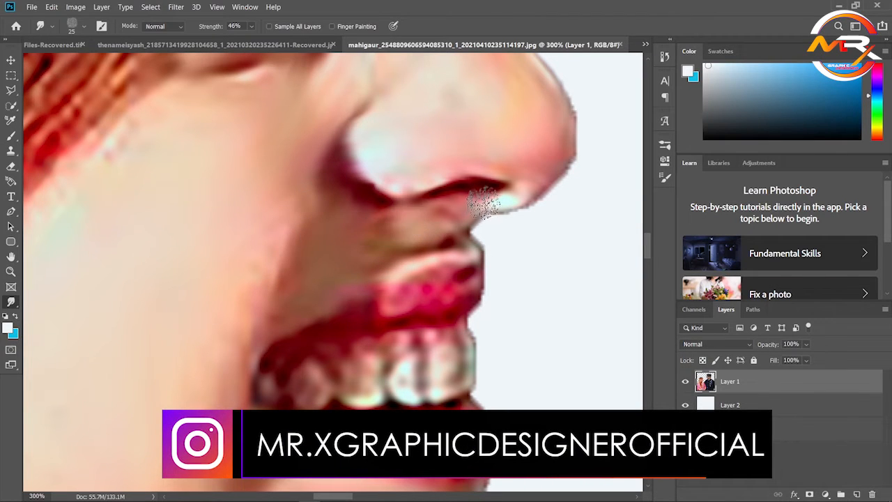
{"action": "left_click_drag", "start_coordinate": [355, 155], "coordinate": [266, 315]}
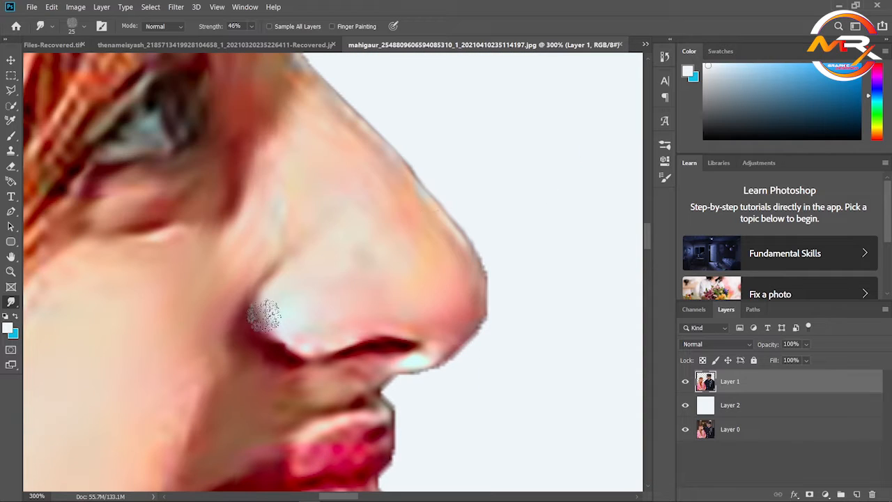
Smudge the woman's lips and teeth with the brush reduced to 15 px.
{"action": "left_click_drag", "start_coordinate": [301, 414], "coordinate": [420, 219]}
{"action": "key", "text": "bracketleft"}
{"action": "key", "text": "bracketleft"}
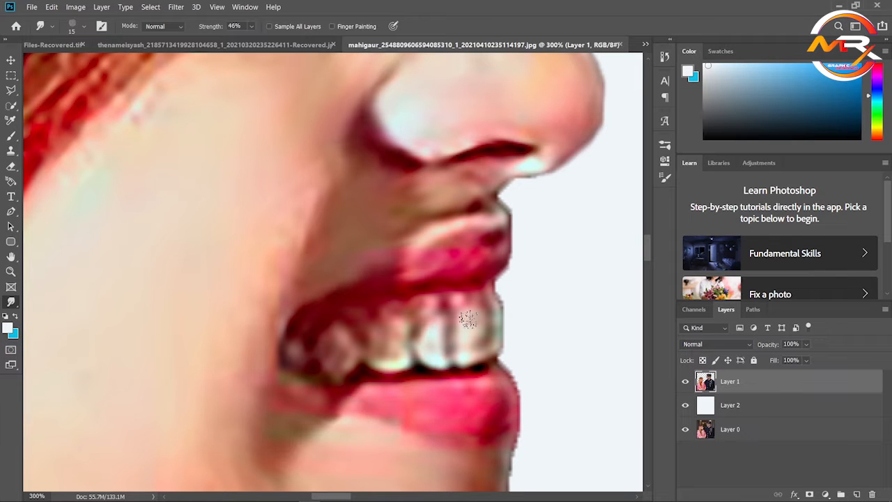
{"action": "left_click_drag", "start_coordinate": [482, 317], "coordinate": [444, 324]}
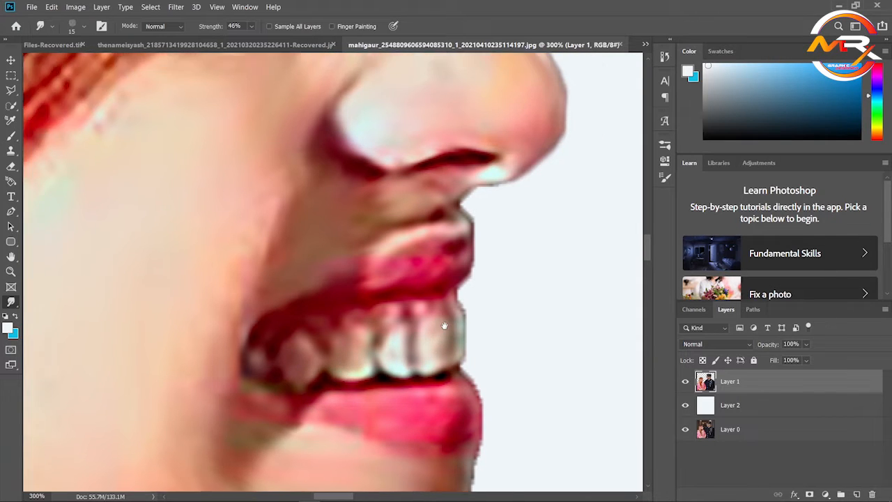
Smooth the skin and outer edge of the woman's chin by smudging with a 20 px brush.
{"action": "left_click_drag", "start_coordinate": [434, 481], "coordinate": [493, 202]}
{"action": "key", "text": "bracketright"}
{"action": "key", "text": "bracketright"}
{"action": "left_click_drag", "start_coordinate": [487, 269], "coordinate": [526, 287]}
{"action": "key", "text": "bracketleft"}
{"action": "mouse_move", "coordinate": [527, 195]}
{"action": "left_mouse_down"}
{"action": "mouse_move", "coordinate": [526, 184]}
{"action": "mouse_move", "coordinate": [547, 365]}
{"action": "left_mouse_up"}
{"action": "mouse_move", "coordinate": [325, 414]}
{"action": "left_mouse_down"}
{"action": "mouse_move", "coordinate": [222, 427]}
{"action": "mouse_move", "coordinate": [345, 426]}
{"action": "mouse_move", "coordinate": [237, 414]}
{"action": "left_mouse_up"}
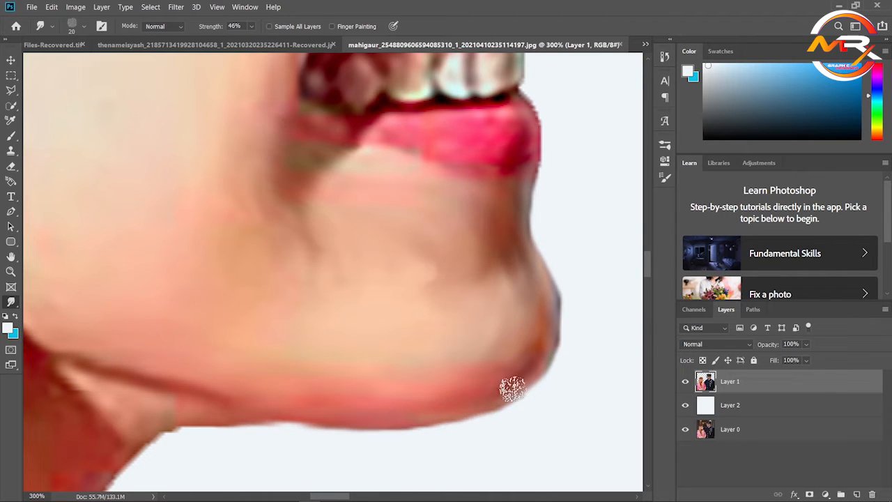
Smudge the woman's cheek and the fold between her nose and mouth corner with the 20 px brush.
{"action": "left_click_drag", "start_coordinate": [326, 207], "coordinate": [478, 228]}
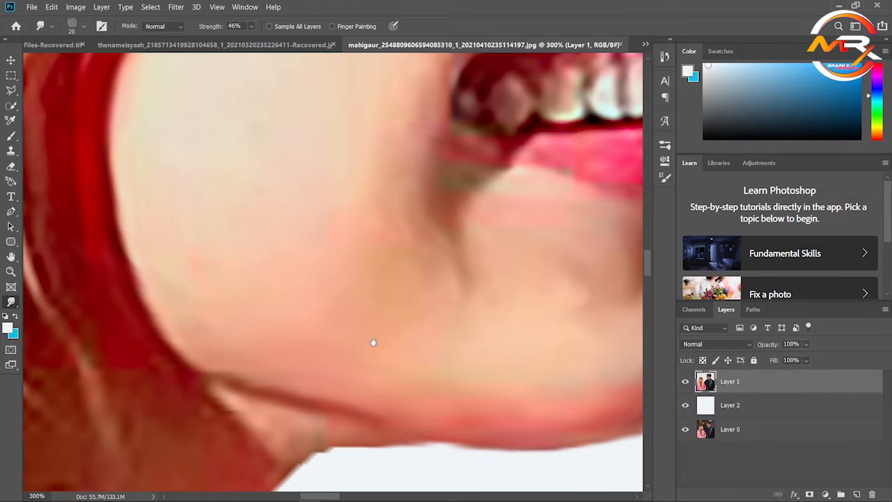
{"action": "left_click_drag", "start_coordinate": [374, 342], "coordinate": [473, 235]}
{"action": "left_click_drag", "start_coordinate": [446, 90], "coordinate": [305, 370]}
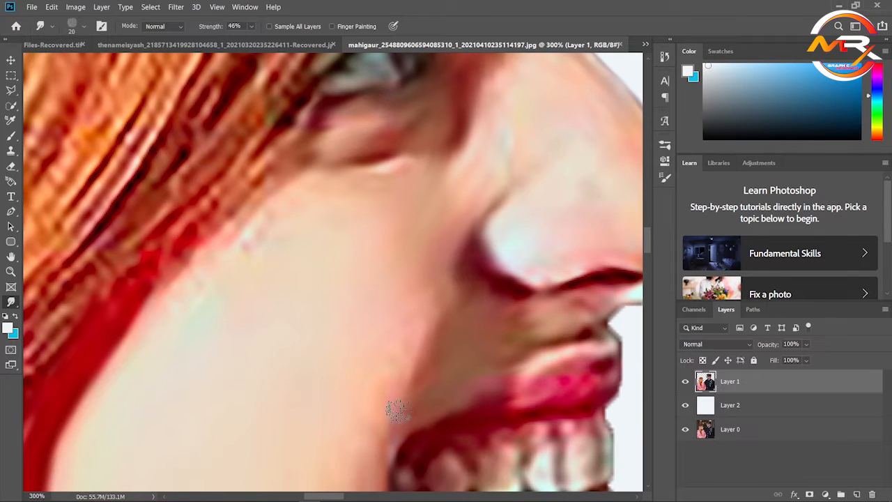
{"action": "left_click_drag", "start_coordinate": [463, 358], "coordinate": [441, 358]}
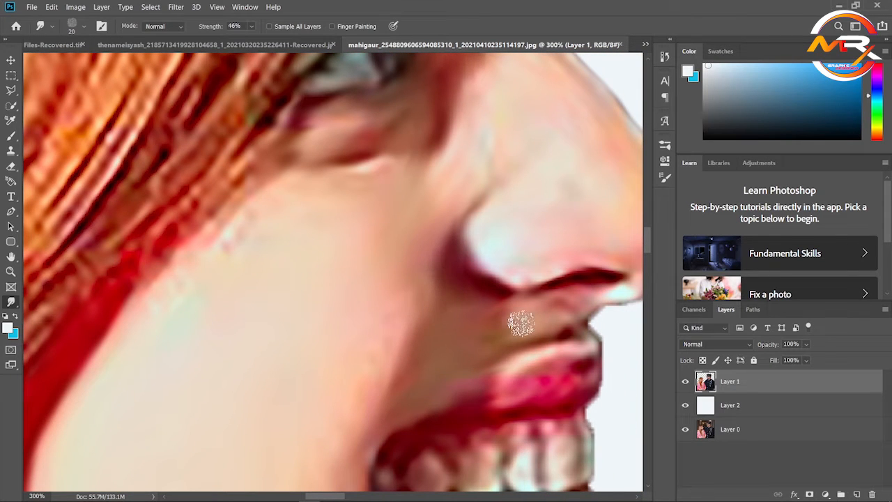
Smudge the skin under the woman's eye, around her eyebrow and along her forehead with the 20 px brush.
{"action": "left_click_drag", "start_coordinate": [495, 244], "coordinate": [308, 300]}
{"action": "left_click_drag", "start_coordinate": [197, 215], "coordinate": [264, 348]}
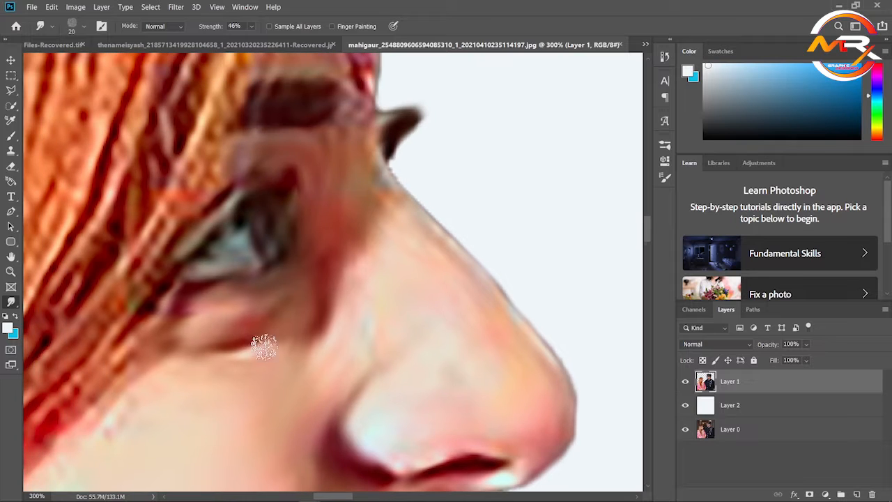
{"action": "left_click_drag", "start_coordinate": [285, 185], "coordinate": [402, 270]}
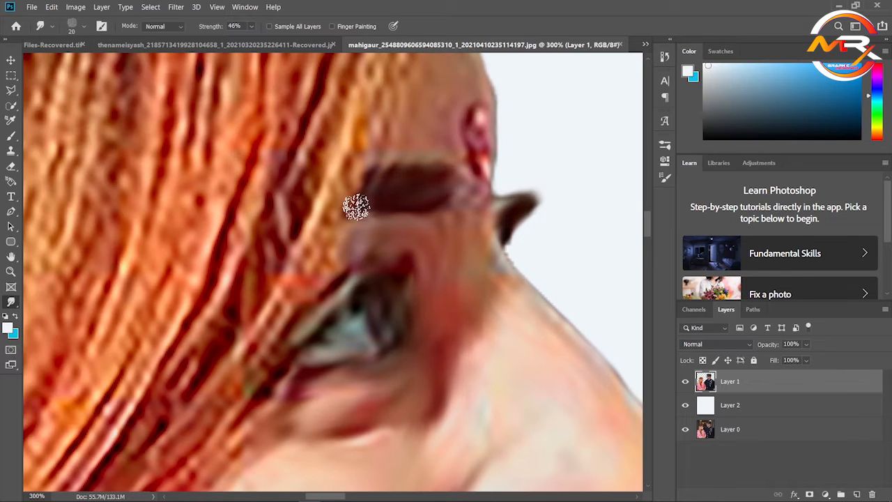
{"action": "left_click_drag", "start_coordinate": [356, 206], "coordinate": [349, 360]}
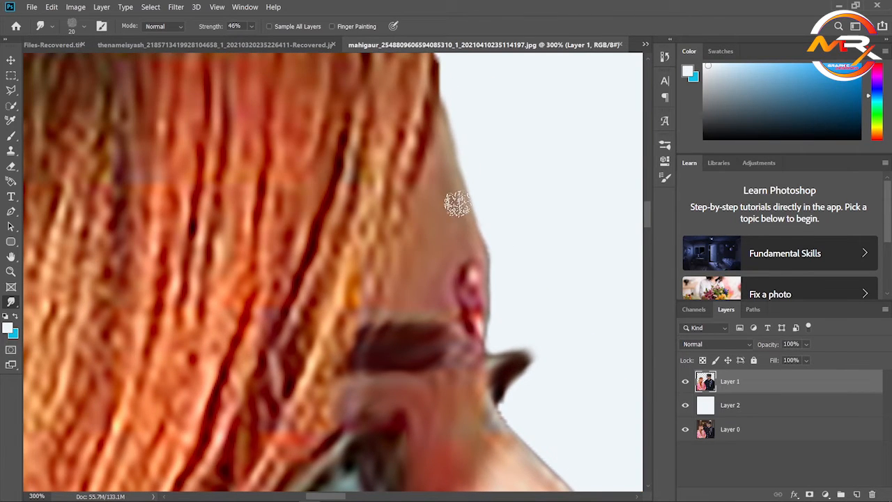
{"action": "left_click_drag", "start_coordinate": [418, 405], "coordinate": [453, 230]}
{"action": "left_click_drag", "start_coordinate": [433, 487], "coordinate": [467, 325]}
Smudge the back edge of the woman's cheek down toward her jaw with the 20 px brush.
{"action": "key", "text": "ctrl+minus"}
{"action": "key", "text": "ctrl+minus"}
{"action": "key", "text": "ctrl+minus"}
{"action": "left_click_drag", "start_coordinate": [412, 366], "coordinate": [449, 269]}
{"action": "key", "text": "ctrl+plus"}
{"action": "key", "text": "ctrl+plus"}
{"action": "left_click_drag", "start_coordinate": [267, 229], "coordinate": [313, 315]}
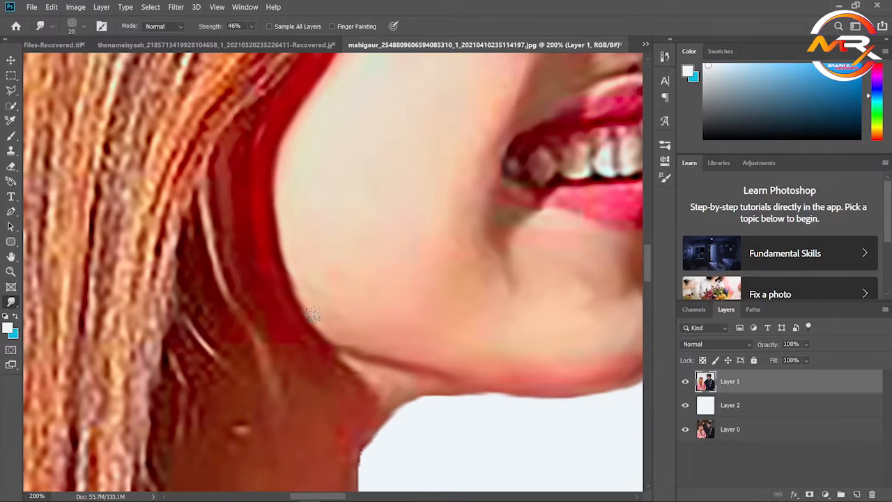
Smudge the skin of the woman's neck below the jaw with the brush enlarged to 35 px.
{"action": "left_click_drag", "start_coordinate": [362, 369], "coordinate": [316, 191]}
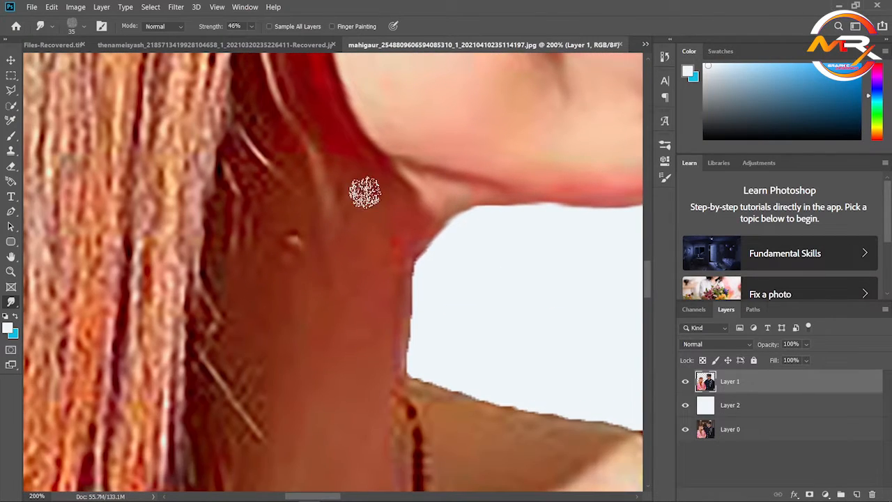
{"action": "scroll", "coordinate": [283, 136], "scroll_direction": "up", "scroll_amount": 5}
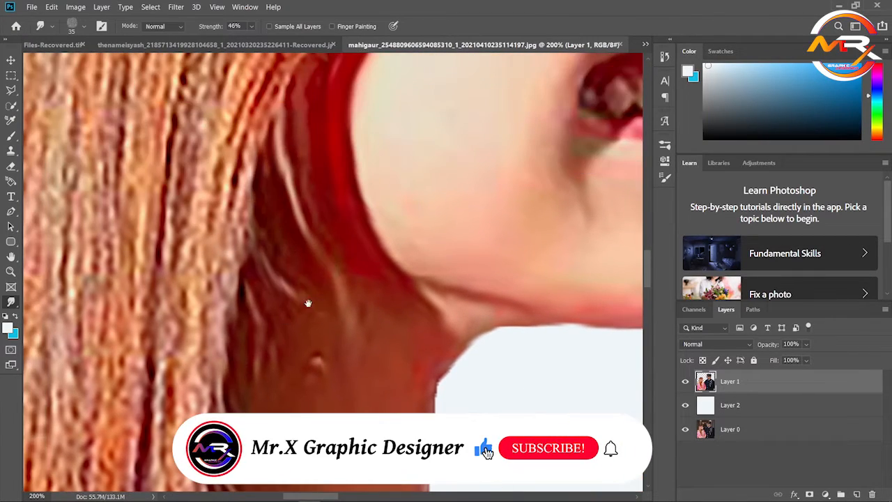
{"action": "scroll", "coordinate": [284, 266], "scroll_direction": "up", "scroll_amount": 3}
{"action": "left_click_drag", "start_coordinate": [281, 391], "coordinate": [307, 101]}
{"action": "left_click_drag", "start_coordinate": [284, 387], "coordinate": [294, 153]}
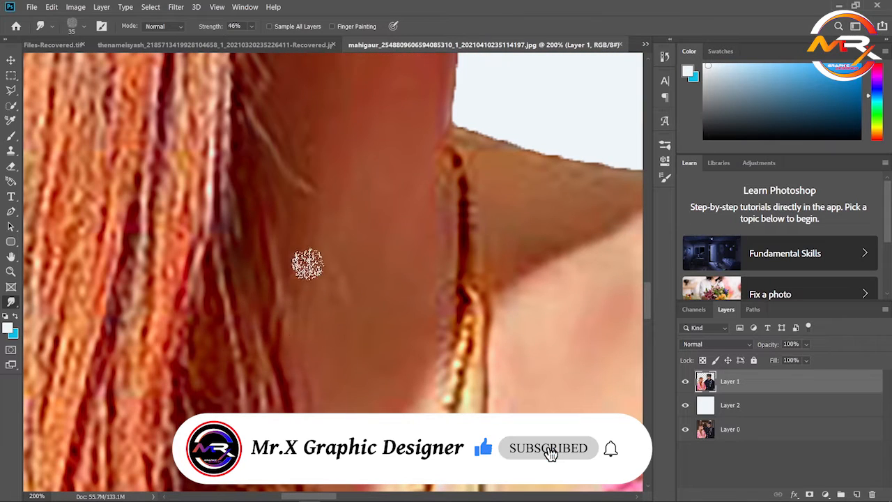
{"action": "mouse_move", "coordinate": [412, 97]}
{"action": "left_mouse_down"}
{"action": "mouse_move", "coordinate": [364, 161]}
{"action": "mouse_move", "coordinate": [322, 287]}
{"action": "left_mouse_up"}
{"action": "mouse_move", "coordinate": [378, 187]}
{"action": "left_mouse_down"}
{"action": "mouse_move", "coordinate": [365, 323]}
{"action": "mouse_move", "coordinate": [559, 370]}
{"action": "left_mouse_up"}
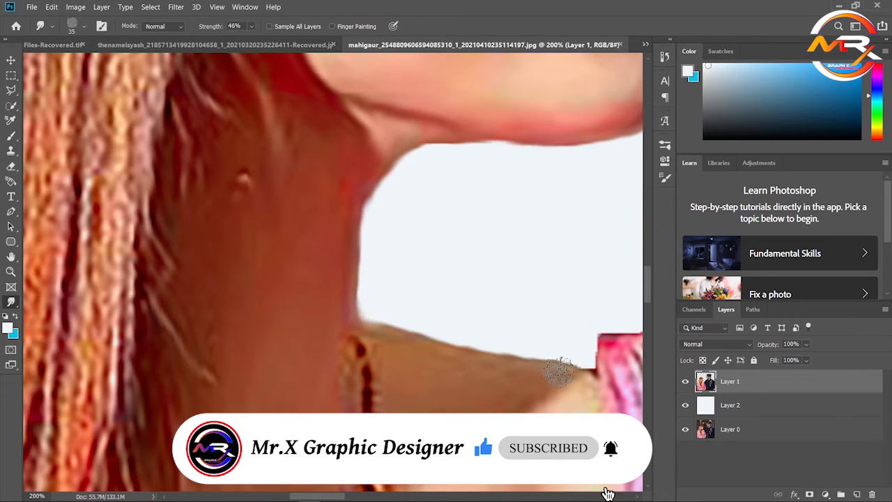
Smooth the front edge of the woman's neck and the top of her shoulder by smudging with the 35 px brush.
{"action": "left_click_drag", "start_coordinate": [500, 371], "coordinate": [484, 300]}
{"action": "left_click_drag", "start_coordinate": [345, 260], "coordinate": [356, 193]}
{"action": "mouse_move", "coordinate": [363, 223]}
{"action": "left_mouse_down"}
{"action": "mouse_move", "coordinate": [358, 325]}
{"action": "mouse_move", "coordinate": [376, 159]}
{"action": "left_mouse_up"}
{"action": "mouse_move", "coordinate": [371, 298]}
{"action": "left_mouse_down"}
{"action": "mouse_move", "coordinate": [365, 196]}
{"action": "mouse_move", "coordinate": [370, 242]}
{"action": "left_mouse_up"}
{"action": "left_click_drag", "start_coordinate": [375, 117], "coordinate": [390, 213]}
{"action": "left_click_drag", "start_coordinate": [390, 144], "coordinate": [403, 182]}
{"action": "left_click_drag", "start_coordinate": [389, 394], "coordinate": [394, 225]}
Smudge the woman's necklace cord and the skin beside it with the brush reduced to 25 px.
{"action": "key", "text": "bracketleft"}
{"action": "key", "text": "bracketleft"}
{"action": "mouse_move", "coordinate": [399, 131]}
{"action": "left_mouse_down"}
{"action": "mouse_move", "coordinate": [317, 360]}
{"action": "mouse_move", "coordinate": [240, 306]}
{"action": "left_mouse_up"}
{"action": "left_click_drag", "start_coordinate": [423, 300], "coordinate": [418, 371]}
{"action": "left_click_drag", "start_coordinate": [315, 370], "coordinate": [361, 457]}
{"action": "left_click_drag", "start_coordinate": [362, 279], "coordinate": [396, 311]}
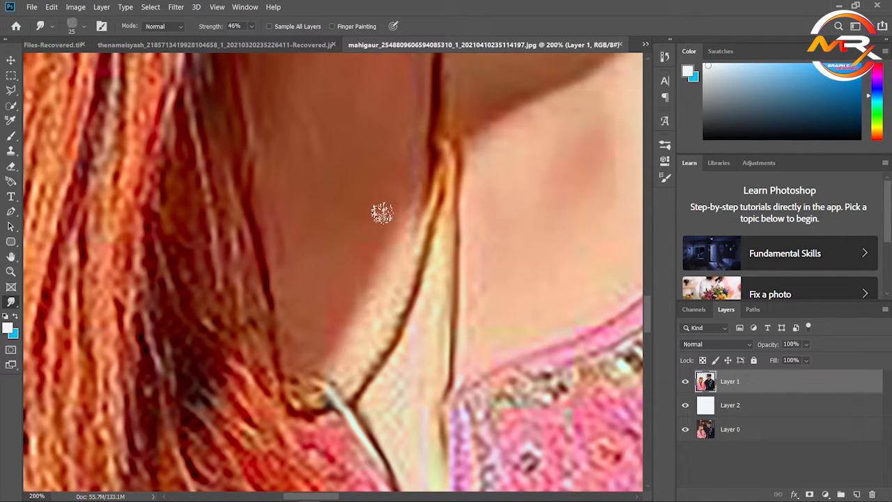
Smudge the lower neck between the hair and the necklace with the brush set back to 35 px.
{"action": "key", "text": "bracketright"}
{"action": "key", "text": "bracketright"}
{"action": "mouse_move", "coordinate": [404, 224]}
{"action": "left_mouse_down"}
{"action": "mouse_move", "coordinate": [372, 304]}
{"action": "mouse_move", "coordinate": [327, 373]}
{"action": "left_mouse_up"}
{"action": "left_click_drag", "start_coordinate": [414, 209], "coordinate": [393, 263]}
{"action": "left_click_drag", "start_coordinate": [391, 230], "coordinate": [411, 379]}
{"action": "left_click_drag", "start_coordinate": [269, 254], "coordinate": [269, 337]}
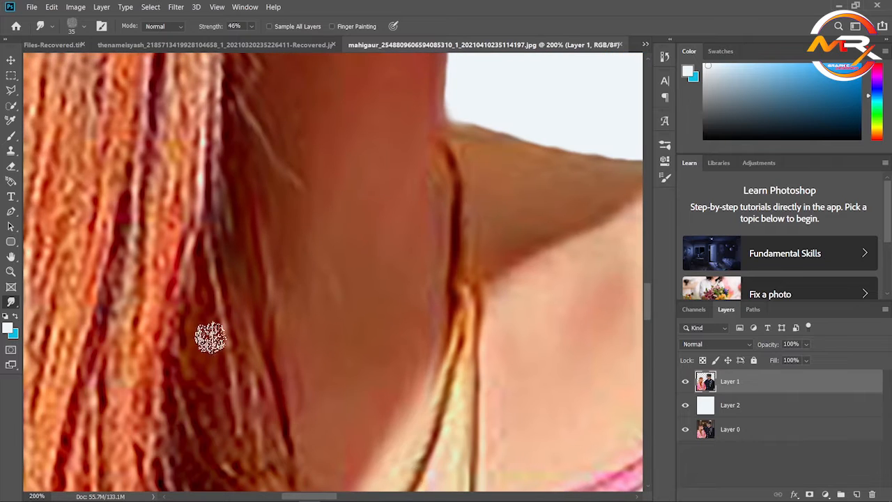
Smooth the corner where the woman's neck meets her shoulder by smudging with a 30 px brush.
{"action": "mouse_move", "coordinate": [420, 129]}
{"action": "left_mouse_down"}
{"action": "mouse_move", "coordinate": [351, 203]}
{"action": "mouse_move", "coordinate": [347, 220]}
{"action": "left_mouse_up"}
{"action": "left_click_drag", "start_coordinate": [390, 432], "coordinate": [316, 236]}
{"action": "key", "text": "bracketleft"}
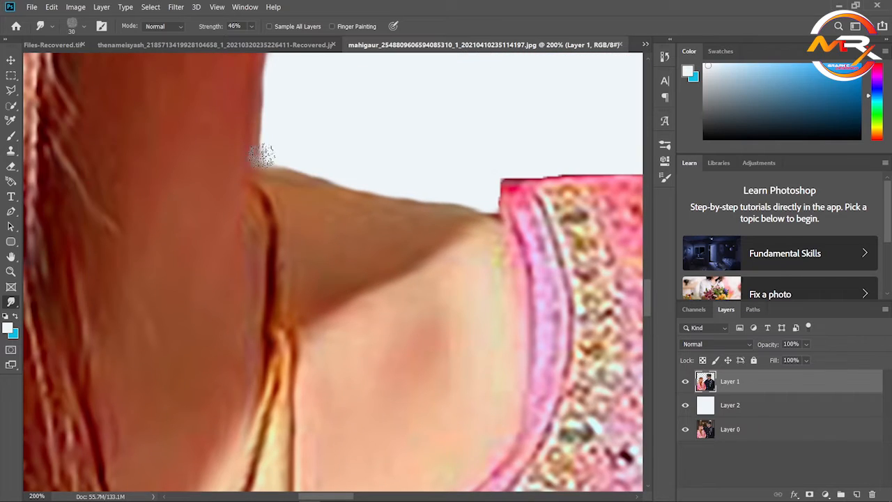
{"action": "mouse_move", "coordinate": [320, 177]}
{"action": "left_mouse_down"}
{"action": "mouse_move", "coordinate": [265, 159]}
{"action": "mouse_move", "coordinate": [252, 136]}
{"action": "left_mouse_up"}
{"action": "scroll", "coordinate": [386, 229], "scroll_direction": "down", "scroll_amount": 3}
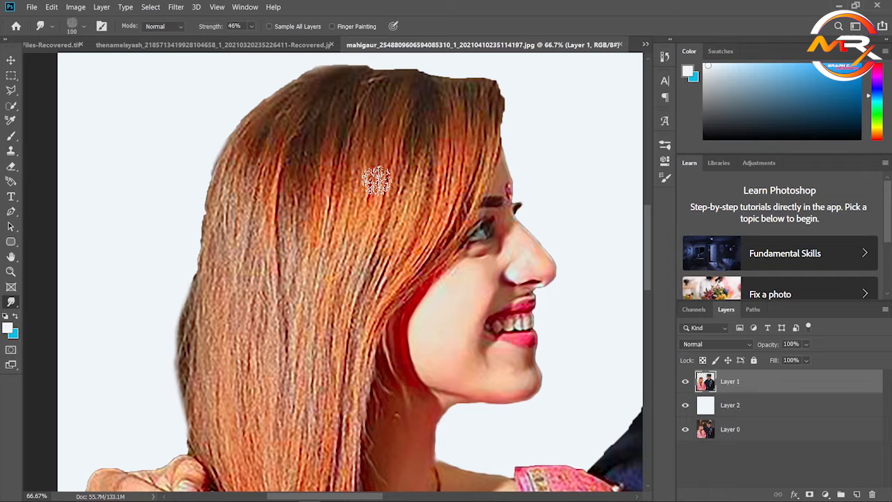
Smudge the woman's front and crown hair along the strands with the brush enlarged to 125 px.
{"action": "key", "text": "bracketright"}
{"action": "left_click_drag", "start_coordinate": [393, 111], "coordinate": [310, 327]}
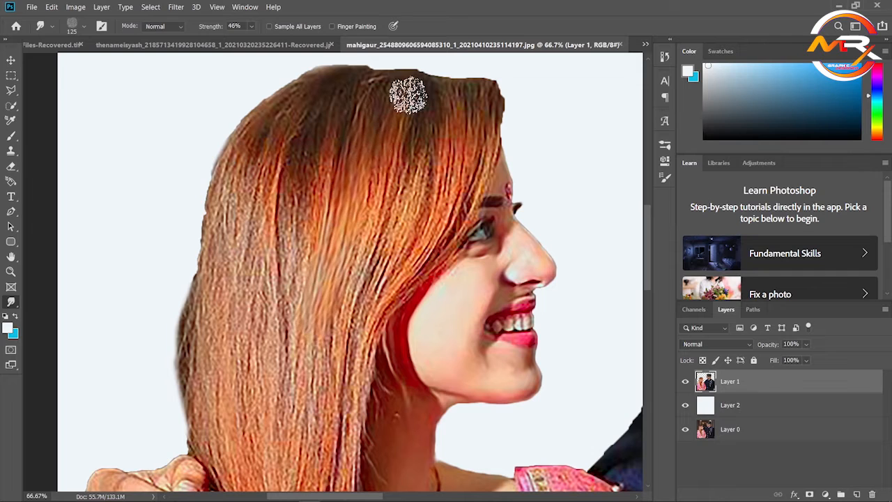
{"action": "left_click_drag", "start_coordinate": [408, 93], "coordinate": [318, 315]}
{"action": "mouse_move", "coordinate": [414, 117]}
{"action": "left_mouse_down"}
{"action": "mouse_move", "coordinate": [374, 271]}
{"action": "mouse_move", "coordinate": [331, 339]}
{"action": "left_mouse_up"}
{"action": "left_click_drag", "start_coordinate": [443, 133], "coordinate": [360, 314]}
{"action": "mouse_move", "coordinate": [473, 88]}
{"action": "left_mouse_down"}
{"action": "mouse_move", "coordinate": [368, 295]}
{"action": "mouse_move", "coordinate": [338, 453]}
{"action": "left_mouse_up"}
{"action": "left_click_drag", "start_coordinate": [316, 94], "coordinate": [296, 313]}
{"action": "left_click_drag", "start_coordinate": [438, 90], "coordinate": [325, 72]}
{"action": "left_click_drag", "start_coordinate": [473, 85], "coordinate": [479, 98]}
{"action": "left_click_drag", "start_coordinate": [298, 89], "coordinate": [298, 242]}
{"action": "mouse_move", "coordinate": [355, 110]}
{"action": "left_mouse_down"}
{"action": "mouse_move", "coordinate": [375, 159]}
{"action": "mouse_move", "coordinate": [297, 272]}
{"action": "left_mouse_up"}
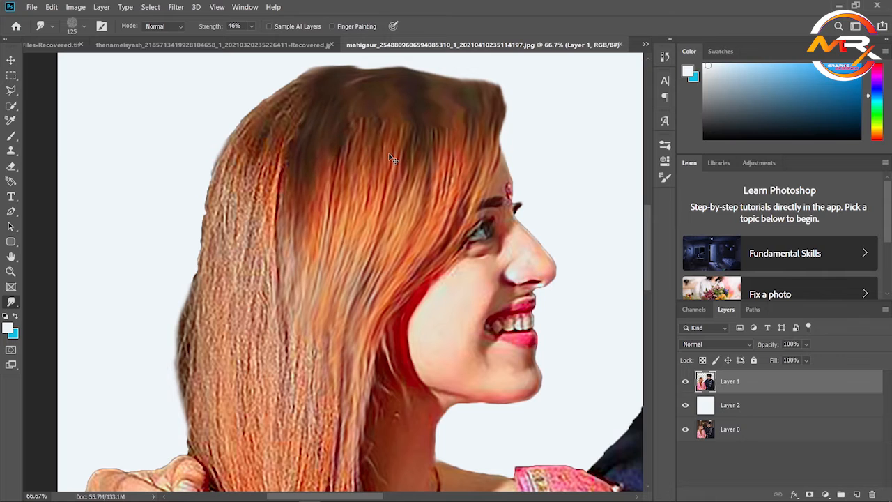
Round off the jagged top outline of the woman's hair by smudging with a 90 px brush.
{"action": "key", "text": "z"}
{"action": "key", "text": "ctrl+plus"}
{"action": "key", "text": "ctrl+plus"}
{"action": "left_click_drag", "start_coordinate": [416, 169], "coordinate": [361, 368]}
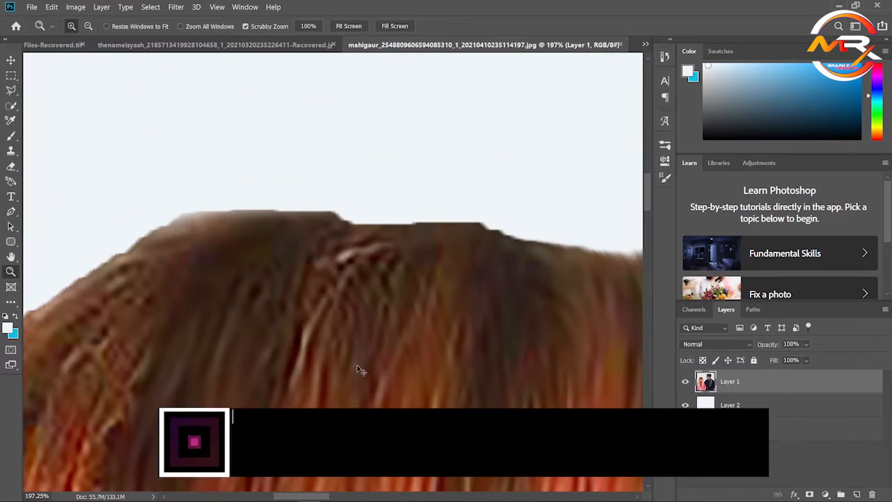
{"action": "key", "text": "ctrl+minus"}
{"action": "key", "text": "ctrl+minus"}
{"action": "key", "text": "r"}
{"action": "key", "text": "bracketleft"}
{"action": "key", "text": "bracketleft"}
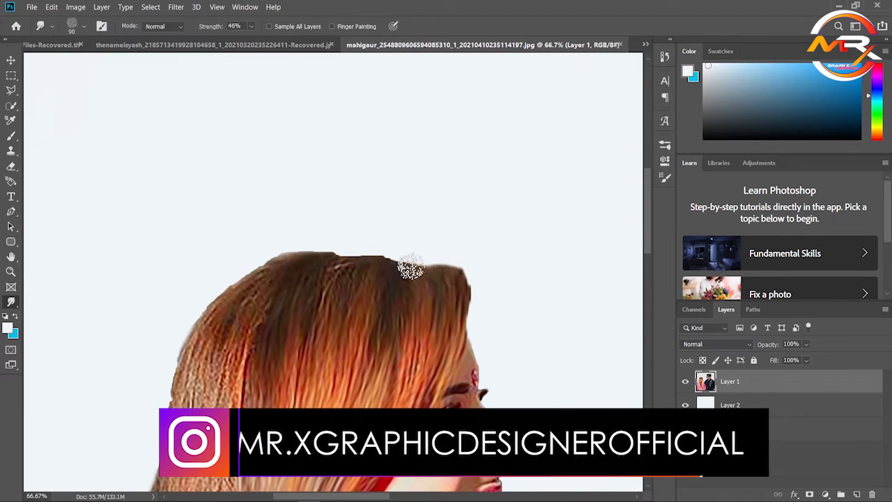
{"action": "mouse_move", "coordinate": [409, 267]}
{"action": "left_mouse_down"}
{"action": "mouse_move", "coordinate": [275, 257]}
{"action": "mouse_move", "coordinate": [185, 373]}
{"action": "left_mouse_up"}
{"action": "left_click_drag", "start_coordinate": [299, 249], "coordinate": [444, 267]}
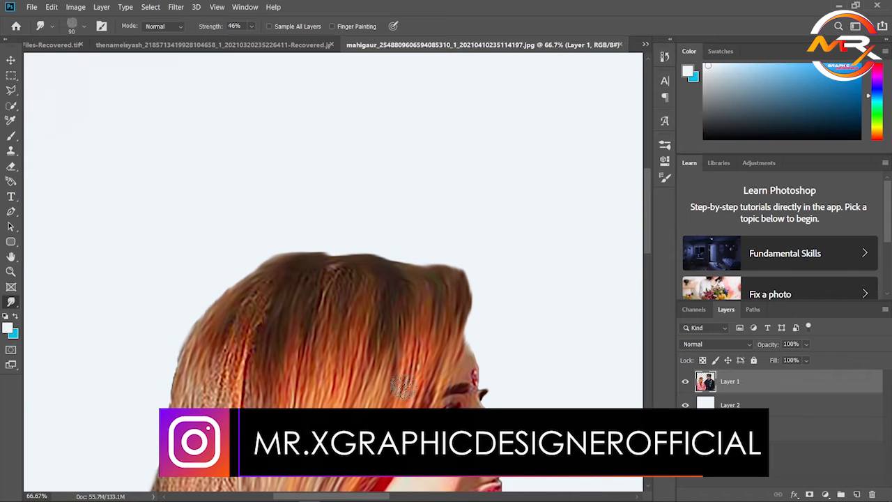
Smudge the hair at the back of the woman's head downward along the strands, enlarging the brush for the last strokes.
{"action": "left_click_drag", "start_coordinate": [269, 412], "coordinate": [361, 253]}
{"action": "left_click_drag", "start_coordinate": [322, 168], "coordinate": [325, 352]}
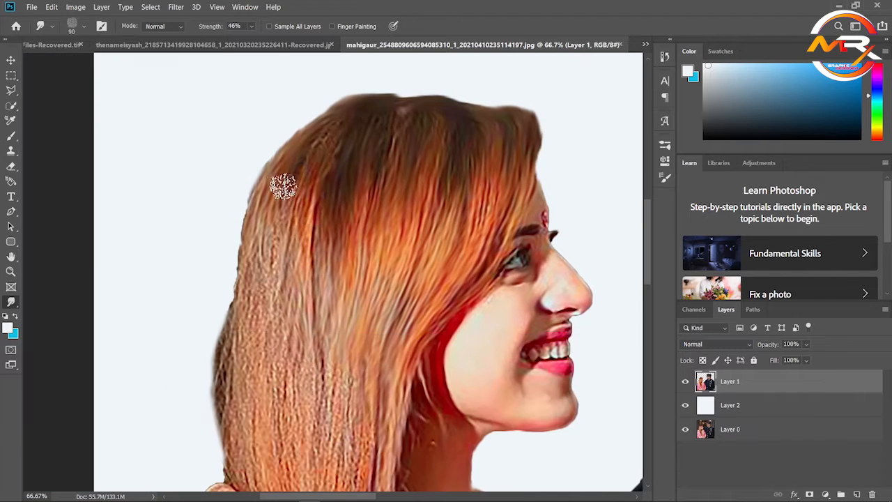
{"action": "left_click_drag", "start_coordinate": [283, 185], "coordinate": [265, 369]}
{"action": "left_click_drag", "start_coordinate": [252, 192], "coordinate": [247, 369]}
{"action": "left_click_drag", "start_coordinate": [299, 223], "coordinate": [307, 403]}
{"action": "left_click_drag", "start_coordinate": [350, 420], "coordinate": [376, 269]}
{"action": "key", "text": "bracketright"}
{"action": "key", "text": "bracketright"}
{"action": "mouse_move", "coordinate": [263, 162]}
{"action": "left_mouse_down"}
{"action": "mouse_move", "coordinate": [248, 220]}
{"action": "mouse_move", "coordinate": [267, 325]}
{"action": "left_mouse_up"}
{"action": "left_click_drag", "start_coordinate": [299, 234], "coordinate": [320, 383]}
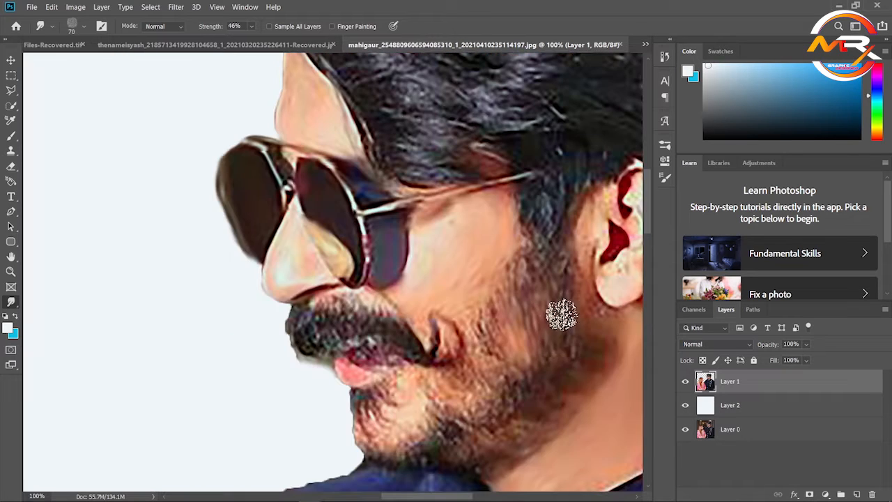
Smudge the man's beard with a 70 px brush and his moustache with the brush reduced to 60 px.
{"action": "left_click_drag", "start_coordinate": [458, 390], "coordinate": [509, 334]}
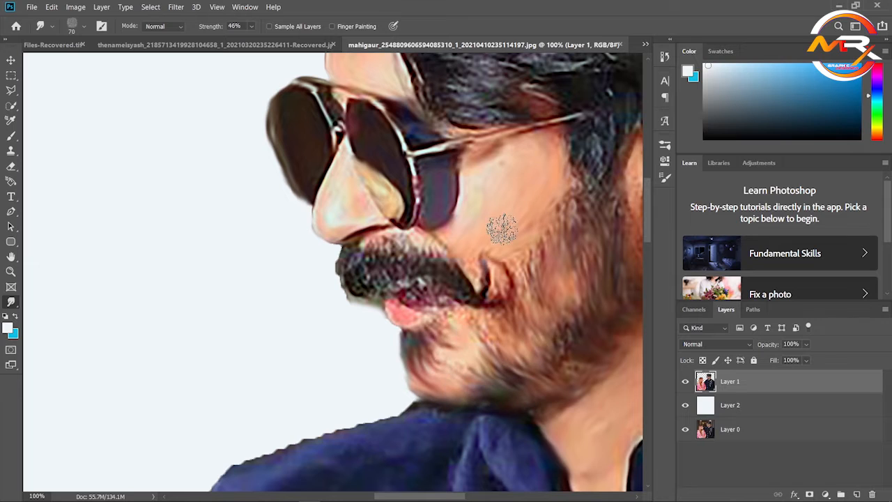
{"action": "key", "text": "bracketleft"}
{"action": "mouse_move", "coordinate": [366, 260]}
{"action": "left_mouse_down"}
{"action": "mouse_move", "coordinate": [349, 286]}
{"action": "mouse_move", "coordinate": [346, 266]}
{"action": "mouse_move", "coordinate": [355, 295]}
{"action": "left_mouse_up"}
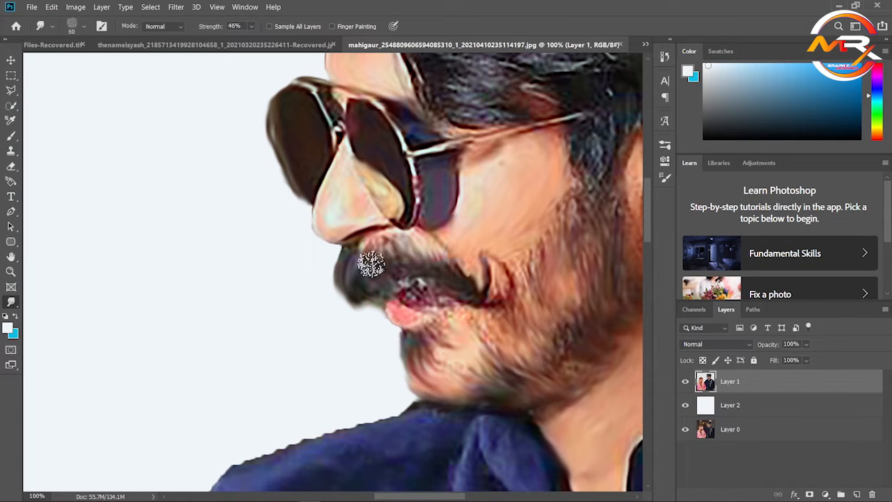
{"action": "left_click_drag", "start_coordinate": [403, 276], "coordinate": [426, 275]}
{"action": "key", "text": "]"}
{"action": "key", "text": "]"}
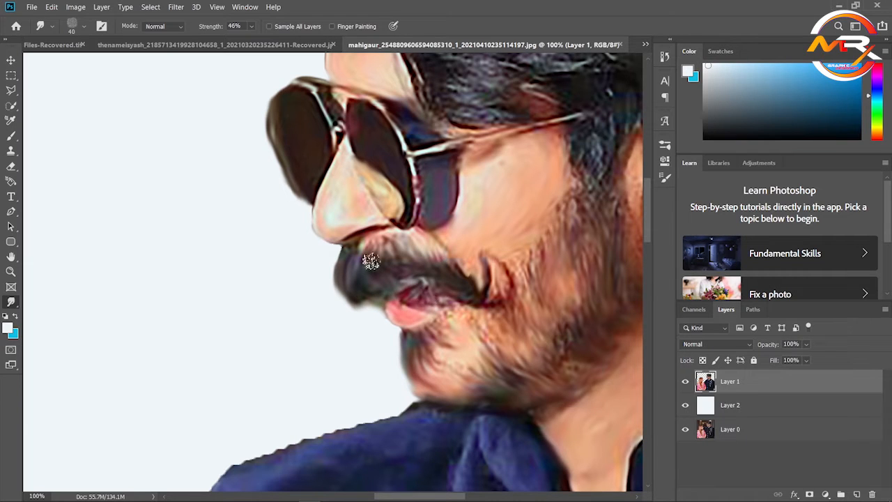
{"action": "key", "text": "ctrl+minus"}
{"action": "key", "text": "ctrl+minus"}
{"action": "key", "text": "ctrl+plus"}
{"action": "key", "text": "ctrl+plus"}
Smudge the man's hair along its strands from the front to the nape with the brush enlarged to 150 px.
{"action": "left_click_drag", "start_coordinate": [436, 101], "coordinate": [325, 380]}
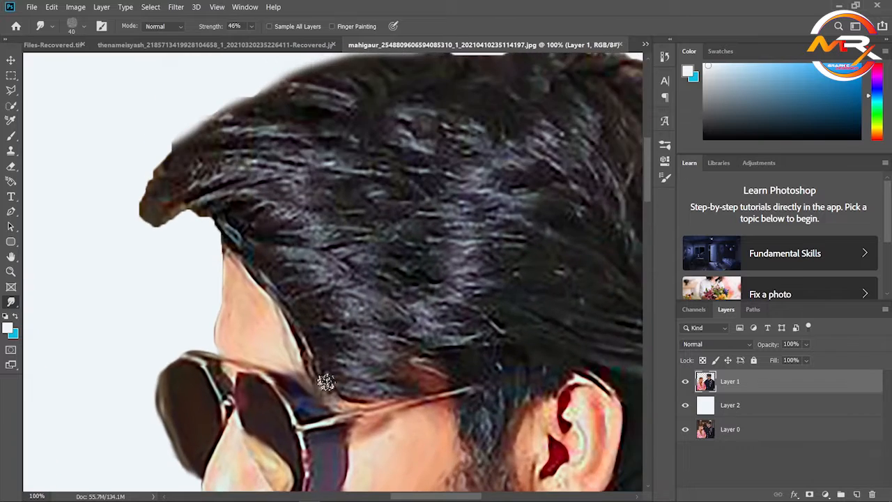
{"action": "key", "text": "ctrl+minus"}
{"action": "key", "text": "ctrl+minus"}
{"action": "key", "text": "]"}
{"action": "key", "text": "]"}
{"action": "key", "text": "]"}
{"action": "key", "text": "]"}
{"action": "key", "text": "]"}
{"action": "key", "text": "]"}
{"action": "key", "text": "]"}
{"action": "key", "text": "]"}
{"action": "key", "text": "]"}
{"action": "mouse_move", "coordinate": [306, 209]}
{"action": "left_mouse_down"}
{"action": "mouse_move", "coordinate": [346, 234]}
{"action": "mouse_move", "coordinate": [449, 210]}
{"action": "mouse_move", "coordinate": [333, 186]}
{"action": "mouse_move", "coordinate": [351, 187]}
{"action": "mouse_move", "coordinate": [253, 229]}
{"action": "mouse_move", "coordinate": [304, 184]}
{"action": "mouse_move", "coordinate": [268, 208]}
{"action": "mouse_move", "coordinate": [271, 244]}
{"action": "mouse_move", "coordinate": [292, 244]}
{"action": "mouse_move", "coordinate": [356, 297]}
{"action": "mouse_move", "coordinate": [354, 321]}
{"action": "mouse_move", "coordinate": [295, 257]}
{"action": "mouse_move", "coordinate": [428, 269]}
{"action": "mouse_move", "coordinate": [323, 310]}
{"action": "mouse_move", "coordinate": [359, 266]}
{"action": "mouse_move", "coordinate": [439, 223]}
{"action": "mouse_move", "coordinate": [442, 183]}
{"action": "mouse_move", "coordinate": [389, 171]}
{"action": "mouse_move", "coordinate": [470, 178]}
{"action": "mouse_move", "coordinate": [464, 166]}
{"action": "mouse_move", "coordinate": [495, 214]}
{"action": "mouse_move", "coordinate": [499, 309]}
{"action": "mouse_move", "coordinate": [487, 297]}
{"action": "mouse_move", "coordinate": [508, 395]}
{"action": "left_mouse_up"}
{"action": "key", "text": "bracketleft"}
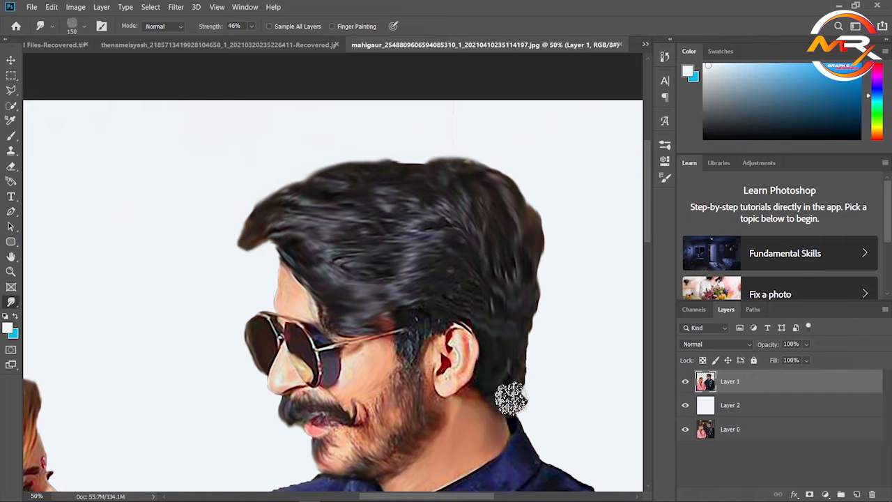
Pick a 64 px brush preset and smudge the front tip, top outline and lower edge of the man's hair.
{"action": "key", "text": "bracketleft"}
{"action": "key", "text": "bracketleft"}
{"action": "key", "text": "bracketleft"}
{"action": "key", "text": "bracketleft"}
{"action": "left_click", "coordinate": [83, 27]}
{"action": "double_click", "coordinate": [61, 195]}
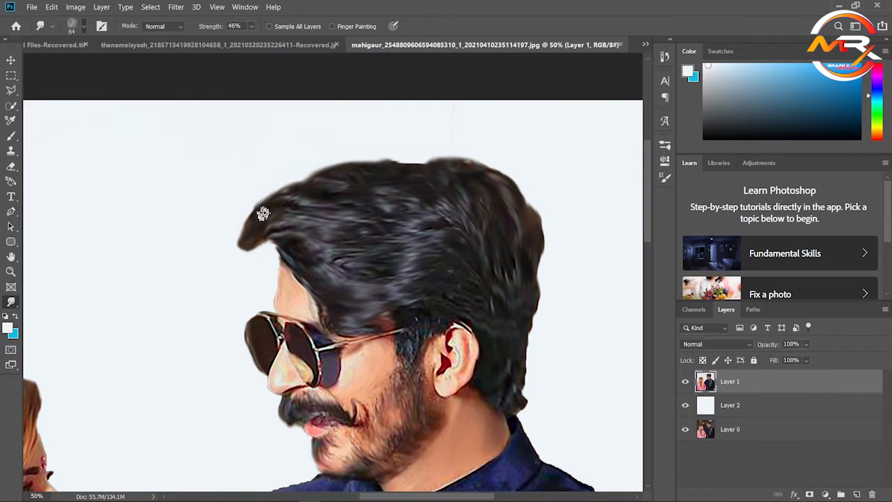
{"action": "left_click_drag", "start_coordinate": [260, 212], "coordinate": [250, 242]}
{"action": "mouse_move", "coordinate": [273, 201]}
{"action": "left_mouse_down"}
{"action": "mouse_move", "coordinate": [325, 175]}
{"action": "mouse_move", "coordinate": [415, 161]}
{"action": "mouse_move", "coordinate": [449, 188]}
{"action": "left_mouse_up"}
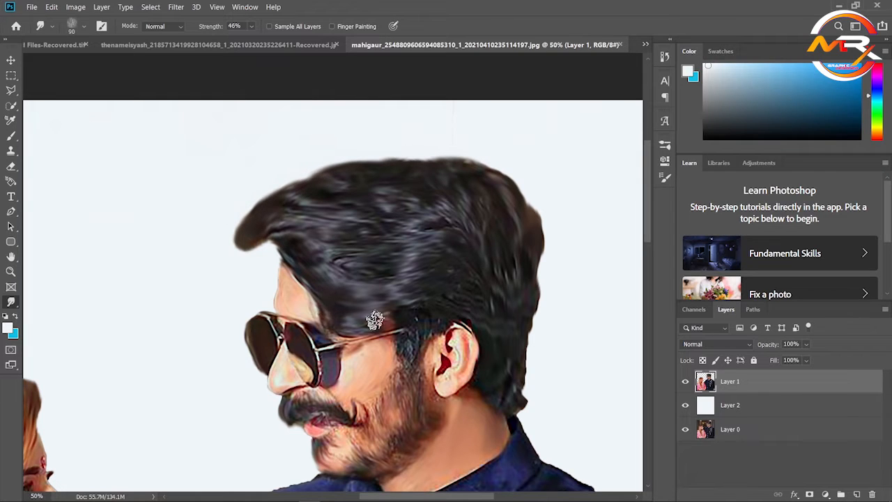
{"action": "mouse_move", "coordinate": [374, 320]}
{"action": "left_mouse_down"}
{"action": "mouse_move", "coordinate": [409, 347]}
{"action": "mouse_move", "coordinate": [437, 326]}
{"action": "mouse_move", "coordinate": [418, 291]}
{"action": "mouse_move", "coordinate": [358, 253]}
{"action": "mouse_move", "coordinate": [492, 321]}
{"action": "mouse_move", "coordinate": [490, 391]}
{"action": "mouse_move", "coordinate": [543, 393]}
{"action": "mouse_move", "coordinate": [528, 269]}
{"action": "mouse_move", "coordinate": [534, 395]}
{"action": "left_mouse_up"}
Smudge the man's sideburn and the hair around his ear, reducing the brush to 70 px.
{"action": "scroll", "coordinate": [486, 399], "scroll_direction": "up", "scroll_amount": 3}
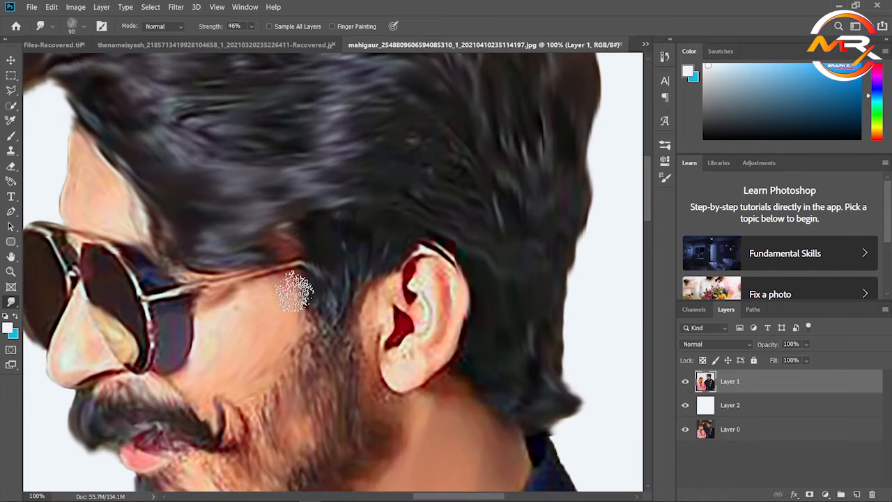
{"action": "left_click_drag", "start_coordinate": [299, 292], "coordinate": [338, 379]}
{"action": "key", "text": "bracketleft"}
{"action": "key", "text": "bracketleft"}
{"action": "left_click_drag", "start_coordinate": [366, 303], "coordinate": [392, 407]}
{"action": "mouse_move", "coordinate": [414, 352]}
{"action": "left_mouse_down"}
{"action": "mouse_move", "coordinate": [412, 269]}
{"action": "mouse_move", "coordinate": [428, 383]}
{"action": "mouse_move", "coordinate": [469, 405]}
{"action": "mouse_move", "coordinate": [593, 362]}
{"action": "mouse_move", "coordinate": [551, 265]}
{"action": "mouse_move", "coordinate": [558, 349]}
{"action": "left_mouse_up"}
{"action": "left_click_drag", "start_coordinate": [548, 214], "coordinate": [506, 269]}
{"action": "left_click_drag", "start_coordinate": [563, 182], "coordinate": [440, 319]}
{"action": "mouse_move", "coordinate": [426, 322]}
{"action": "left_mouse_down"}
{"action": "mouse_move", "coordinate": [442, 378]}
{"action": "mouse_move", "coordinate": [431, 426]}
{"action": "mouse_move", "coordinate": [378, 323]}
{"action": "left_mouse_up"}
{"action": "left_click_drag", "start_coordinate": [370, 342], "coordinate": [361, 407]}
Smudge the man's hair above and behind the ear into smooth strands with the 70 px brush.
{"action": "mouse_move", "coordinate": [395, 187]}
{"action": "left_mouse_down"}
{"action": "mouse_move", "coordinate": [450, 299]}
{"action": "mouse_move", "coordinate": [592, 446]}
{"action": "left_mouse_up"}
{"action": "mouse_move", "coordinate": [225, 277]}
{"action": "left_mouse_down"}
{"action": "mouse_move", "coordinate": [390, 241]}
{"action": "mouse_move", "coordinate": [537, 317]}
{"action": "mouse_move", "coordinate": [575, 353]}
{"action": "left_mouse_up"}
{"action": "left_click_drag", "start_coordinate": [535, 378], "coordinate": [627, 351]}
{"action": "mouse_move", "coordinate": [117, 318]}
{"action": "left_mouse_down"}
{"action": "mouse_move", "coordinate": [237, 259]}
{"action": "mouse_move", "coordinate": [329, 231]}
{"action": "mouse_move", "coordinate": [404, 227]}
{"action": "left_mouse_up"}
{"action": "mouse_move", "coordinate": [388, 230]}
{"action": "left_mouse_down"}
{"action": "mouse_move", "coordinate": [506, 244]}
{"action": "mouse_move", "coordinate": [601, 241]}
{"action": "left_mouse_up"}
{"action": "left_click_drag", "start_coordinate": [213, 434], "coordinate": [241, 212]}
{"action": "left_click_drag", "start_coordinate": [300, 203], "coordinate": [362, 194]}
{"action": "left_click_drag", "start_coordinate": [442, 283], "coordinate": [377, 331]}
{"action": "left_click_drag", "start_coordinate": [494, 250], "coordinate": [325, 252]}
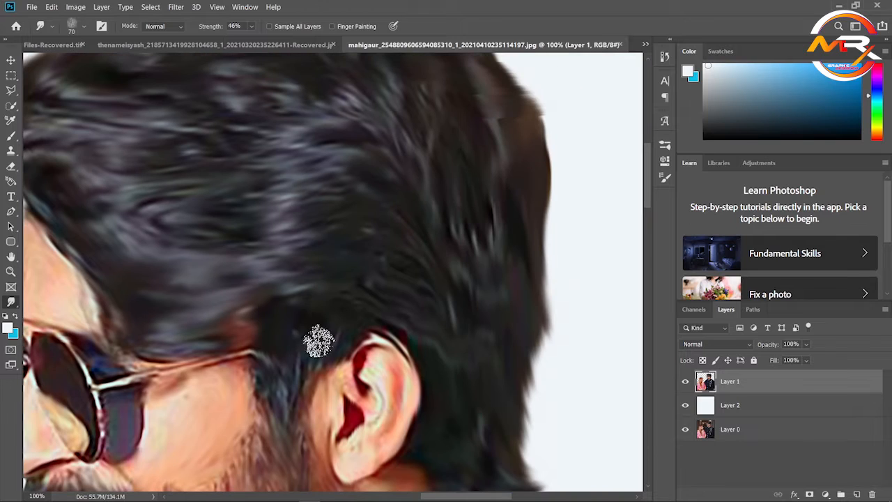
{"action": "left_click_drag", "start_coordinate": [318, 343], "coordinate": [363, 345]}
Smudge the strands across the front and middle of the man's hair with the 70 px brush.
{"action": "key", "text": "ctrl+minus"}
{"action": "key", "text": "ctrl+minus"}
{"action": "key", "text": "ctrl+minus"}
{"action": "key", "text": "ctrl+plus"}
{"action": "key", "text": "ctrl+plus"}
{"action": "key", "text": "ctrl+plus"}
{"action": "mouse_move", "coordinate": [292, 239]}
{"action": "left_mouse_down"}
{"action": "mouse_move", "coordinate": [478, 261]}
{"action": "mouse_move", "coordinate": [483, 319]}
{"action": "left_mouse_up"}
{"action": "mouse_move", "coordinate": [155, 234]}
{"action": "left_mouse_down"}
{"action": "mouse_move", "coordinate": [216, 253]}
{"action": "mouse_move", "coordinate": [261, 217]}
{"action": "left_mouse_up"}
{"action": "mouse_move", "coordinate": [180, 252]}
{"action": "left_mouse_down"}
{"action": "mouse_move", "coordinate": [239, 263]}
{"action": "mouse_move", "coordinate": [120, 265]}
{"action": "mouse_move", "coordinate": [186, 260]}
{"action": "mouse_move", "coordinate": [224, 243]}
{"action": "mouse_move", "coordinate": [275, 290]}
{"action": "mouse_move", "coordinate": [228, 278]}
{"action": "mouse_move", "coordinate": [196, 239]}
{"action": "left_mouse_up"}
Reshape the outer edge of the man's hair at the back of the head by smudging with the 70 px brush.
{"action": "mouse_move", "coordinate": [255, 290]}
{"action": "left_mouse_down"}
{"action": "mouse_move", "coordinate": [167, 244]}
{"action": "mouse_move", "coordinate": [165, 262]}
{"action": "mouse_move", "coordinate": [155, 249]}
{"action": "mouse_move", "coordinate": [149, 220]}
{"action": "mouse_move", "coordinate": [198, 249]}
{"action": "mouse_move", "coordinate": [265, 256]}
{"action": "mouse_move", "coordinate": [201, 204]}
{"action": "mouse_move", "coordinate": [142, 220]}
{"action": "mouse_move", "coordinate": [134, 196]}
{"action": "mouse_move", "coordinate": [170, 153]}
{"action": "mouse_move", "coordinate": [185, 163]}
{"action": "mouse_move", "coordinate": [250, 115]}
{"action": "mouse_move", "coordinate": [243, 141]}
{"action": "mouse_move", "coordinate": [128, 212]}
{"action": "mouse_move", "coordinate": [222, 253]}
{"action": "mouse_move", "coordinate": [226, 183]}
{"action": "mouse_move", "coordinate": [410, 55]}
{"action": "mouse_move", "coordinate": [472, 49]}
{"action": "left_mouse_up"}
{"action": "mouse_move", "coordinate": [514, 87]}
{"action": "left_mouse_down"}
{"action": "mouse_move", "coordinate": [462, 112]}
{"action": "mouse_move", "coordinate": [556, 130]}
{"action": "mouse_move", "coordinate": [593, 126]}
{"action": "left_mouse_up"}
{"action": "left_click_drag", "start_coordinate": [605, 175], "coordinate": [326, 137]}
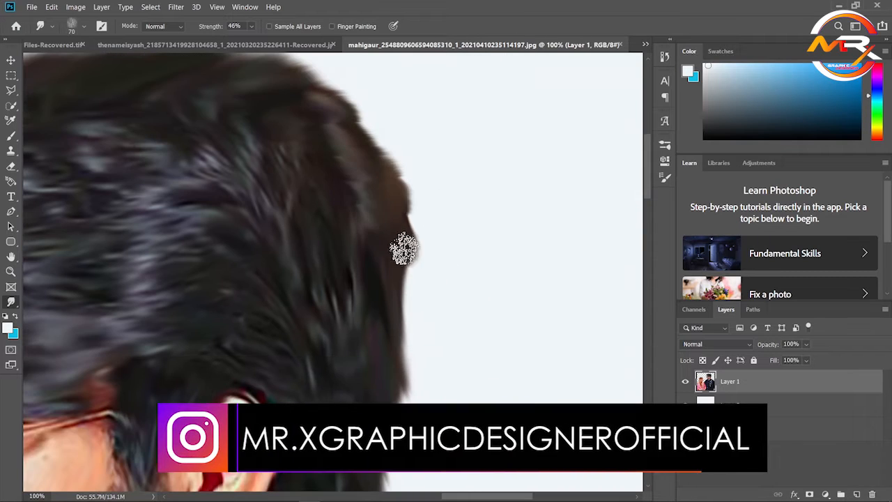
{"action": "scroll", "coordinate": [349, 383], "scroll_direction": "down", "scroll_amount": 5}
{"action": "mouse_move", "coordinate": [388, 382]}
{"action": "left_mouse_down"}
{"action": "mouse_move", "coordinate": [367, 380]}
{"action": "mouse_move", "coordinate": [408, 362]}
{"action": "mouse_move", "coordinate": [393, 395]}
{"action": "left_mouse_up"}
{"action": "key", "text": "ctrl+minus"}
{"action": "key", "text": "ctrl+minus"}
{"action": "key", "text": "ctrl+minus"}
{"action": "key", "text": "ctrl+minus"}
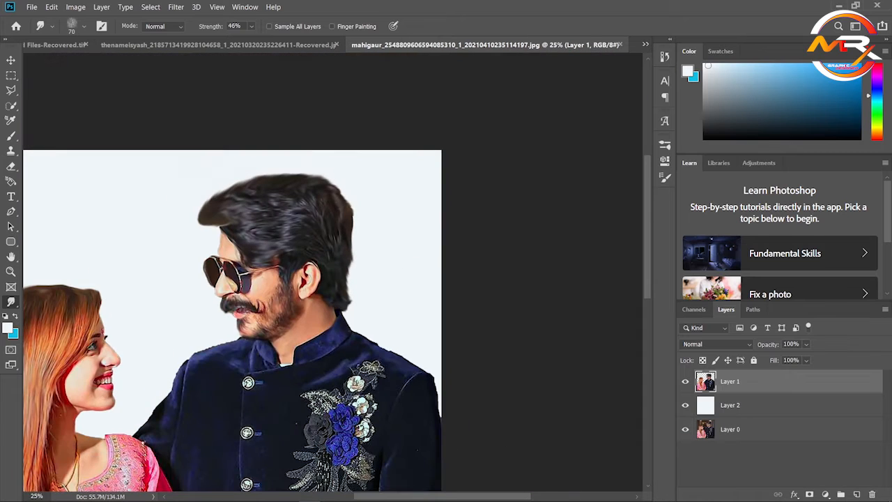
Smudge the woman's pink dress and the crown and back edge of her hair, using a 50 px brush on the hair.
{"action": "key", "text": "ctrl+plus"}
{"action": "key", "text": "ctrl+plus"}
{"action": "key", "text": "ctrl+plus"}
{"action": "key", "text": "ctrl+plus"}
{"action": "left_click_drag", "start_coordinate": [318, 409], "coordinate": [391, 270]}
{"action": "left_click_drag", "start_coordinate": [182, 352], "coordinate": [317, 308]}
{"action": "left_click_drag", "start_coordinate": [193, 296], "coordinate": [254, 311]}
{"action": "key", "text": "bracketright"}
{"action": "mouse_move", "coordinate": [196, 257]}
{"action": "left_mouse_down"}
{"action": "mouse_move", "coordinate": [251, 242]}
{"action": "mouse_move", "coordinate": [235, 223]}
{"action": "mouse_move", "coordinate": [216, 234]}
{"action": "mouse_move", "coordinate": [298, 253]}
{"action": "left_mouse_up"}
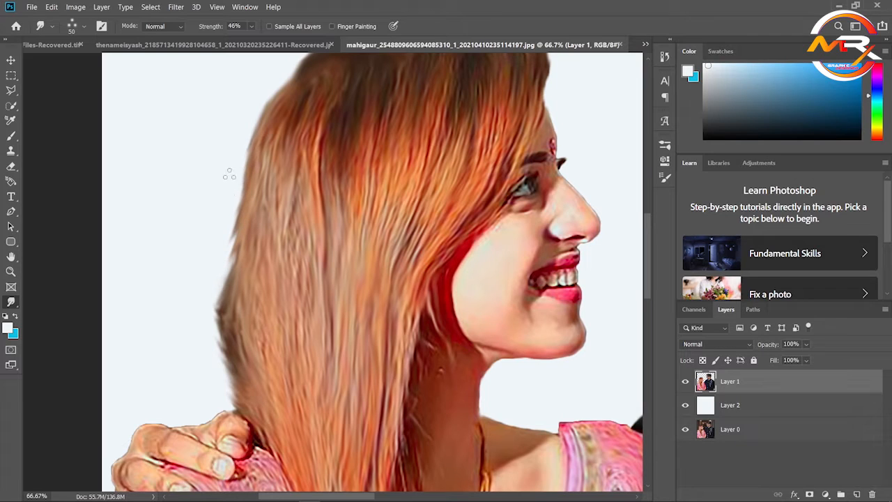
{"action": "left_click_drag", "start_coordinate": [287, 102], "coordinate": [258, 185]}
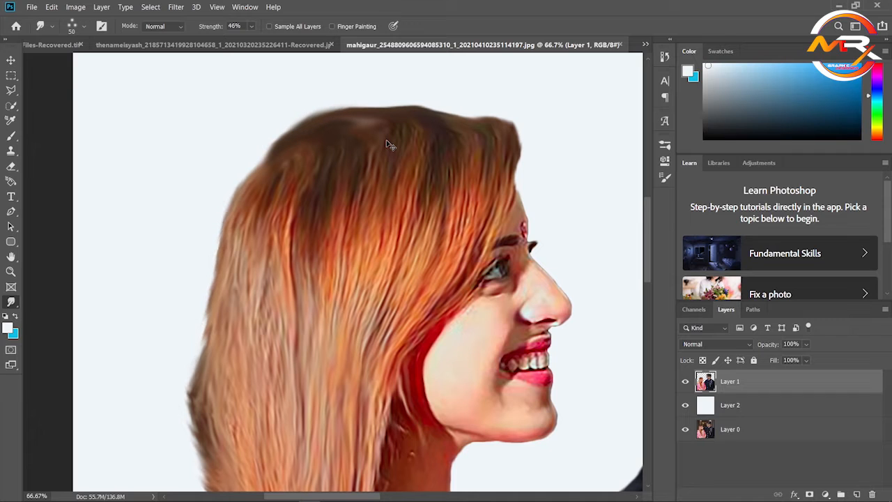
{"action": "scroll", "coordinate": [390, 145], "scroll_direction": "down", "scroll_amount": 5}
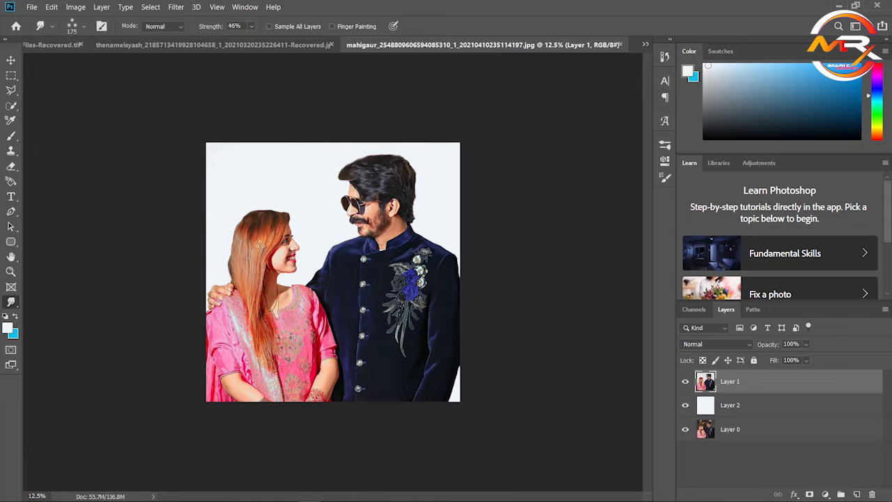
Smudge the neckline and shoulder edge of the woman's pink dress using the Pastel Dark 64 pixels brush at 100 px.
{"action": "key", "text": "b"}
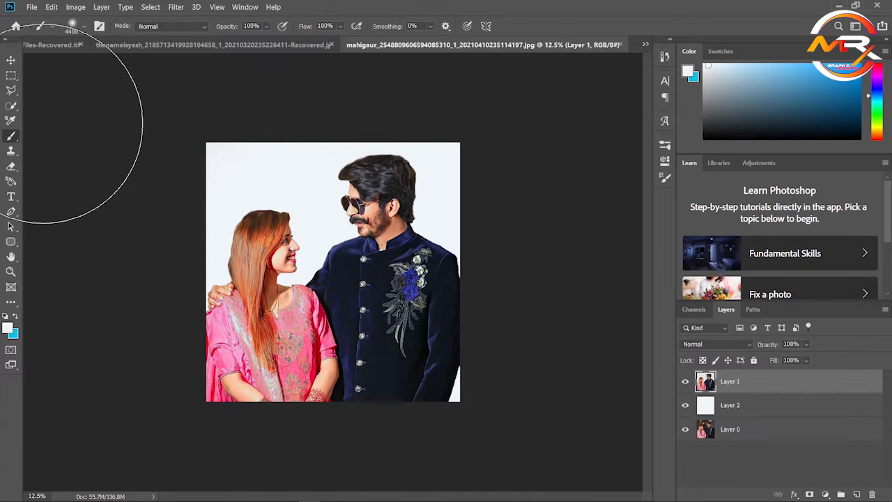
{"action": "scroll", "coordinate": [83, 218], "scroll_direction": "up", "scroll_amount": 3}
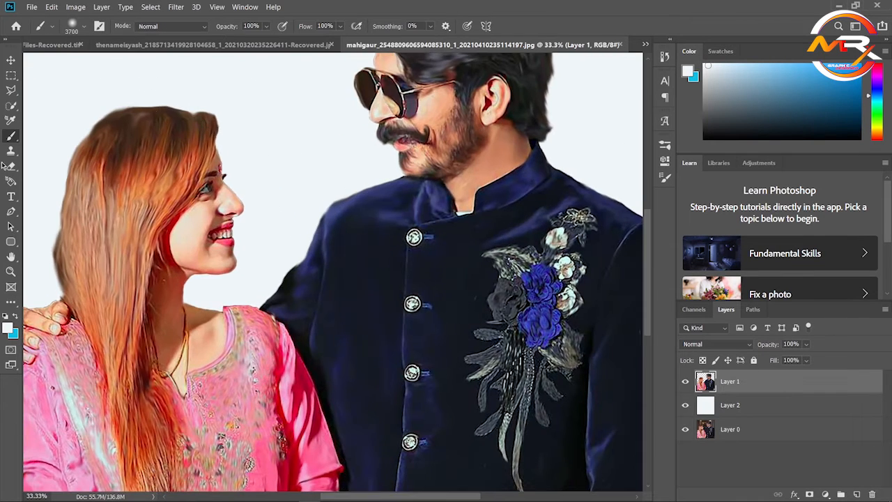
{"action": "left_click", "coordinate": [10, 301]}
{"action": "left_click", "coordinate": [82, 28]}
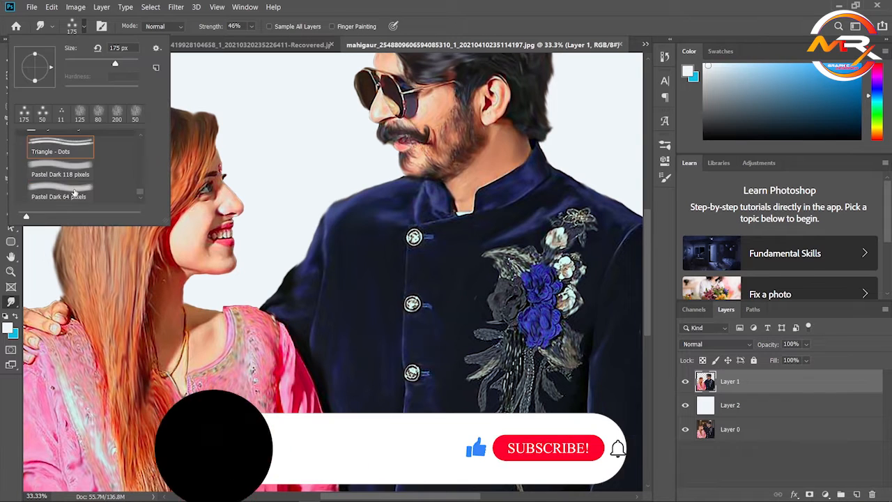
{"action": "double_click", "coordinate": [76, 193]}
{"action": "left_click_drag", "start_coordinate": [134, 401], "coordinate": [136, 446]}
{"action": "left_click_drag", "start_coordinate": [146, 401], "coordinate": [167, 434]}
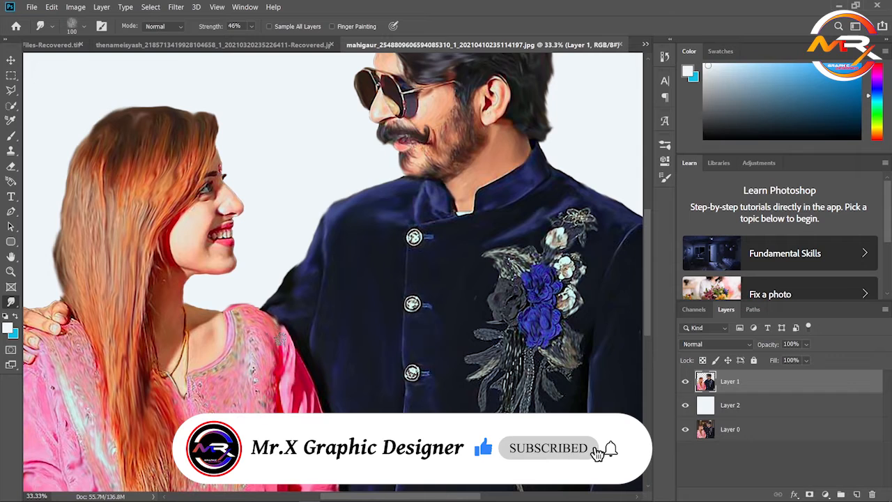
Fade out the bottom edge of the couple on Layer 1 with a soft 2100 px eraser, undoing the last stroke.
{"action": "scroll", "coordinate": [333, 280], "scroll_direction": "up", "scroll_amount": 5}
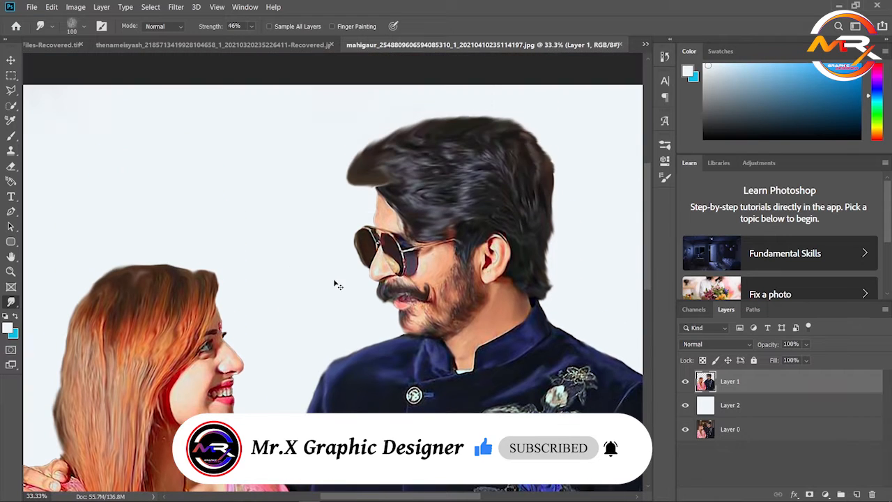
{"action": "scroll", "coordinate": [335, 285], "scroll_direction": "up", "scroll_amount": 3}
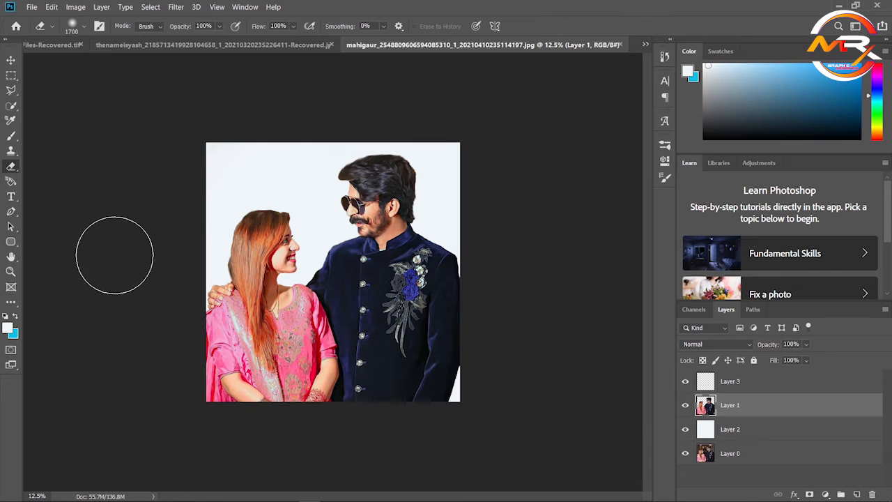
{"action": "key", "text": "bracketright"}
{"action": "key", "text": "bracketright"}
{"action": "key", "text": "bracketright"}
{"action": "key", "text": "bracketright"}
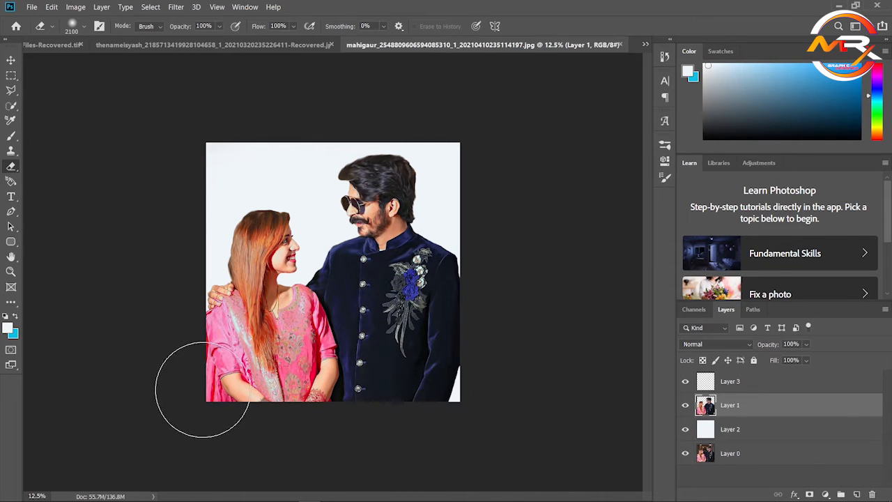
{"action": "mouse_move", "coordinate": [202, 391]}
{"action": "left_mouse_down"}
{"action": "mouse_move", "coordinate": [330, 418]}
{"action": "mouse_move", "coordinate": [330, 425]}
{"action": "mouse_move", "coordinate": [418, 413]}
{"action": "mouse_move", "coordinate": [450, 381]}
{"action": "mouse_move", "coordinate": [465, 391]}
{"action": "mouse_move", "coordinate": [445, 419]}
{"action": "mouse_move", "coordinate": [383, 426]}
{"action": "mouse_move", "coordinate": [321, 416]}
{"action": "mouse_move", "coordinate": [249, 423]}
{"action": "mouse_move", "coordinate": [462, 384]}
{"action": "mouse_move", "coordinate": [480, 370]}
{"action": "mouse_move", "coordinate": [367, 409]}
{"action": "mouse_move", "coordinate": [299, 458]}
{"action": "mouse_move", "coordinate": [225, 462]}
{"action": "mouse_move", "coordinate": [234, 436]}
{"action": "left_mouse_up"}
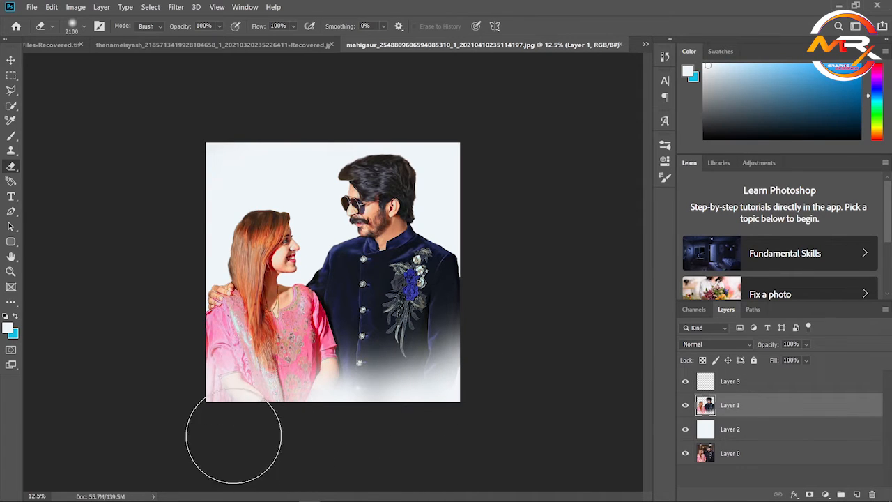
{"action": "key", "text": "ctrl+z"}
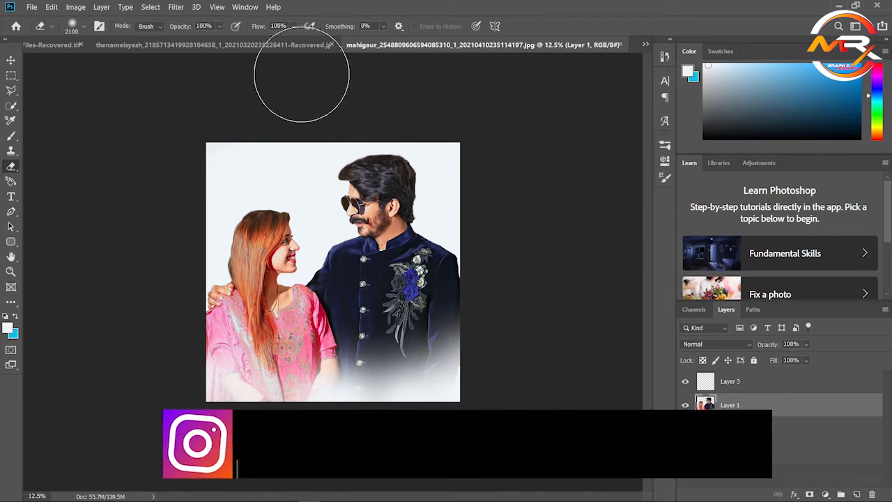
Copy the orange and grey-brown painted texture from Digital Painting Background Files-Recovered.tif into the portrait document.
{"action": "left_click", "coordinate": [52, 45]}
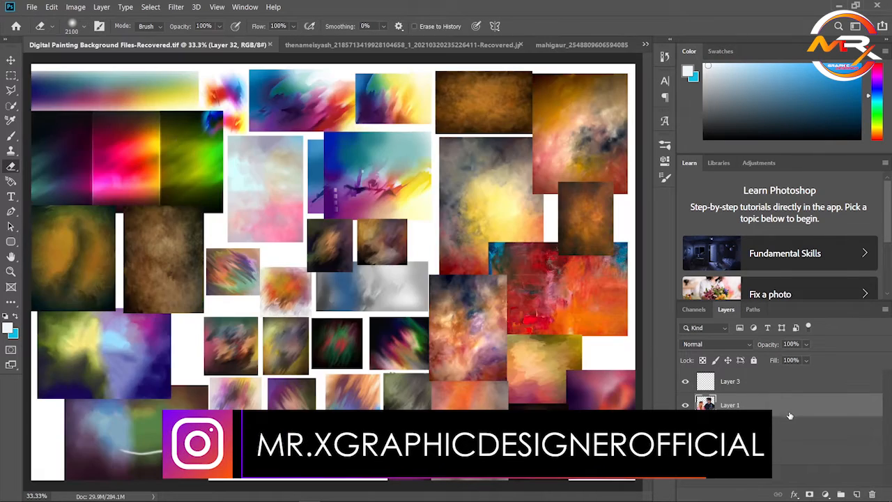
{"action": "left_click_drag", "start_coordinate": [730, 377], "coordinate": [313, 206]}
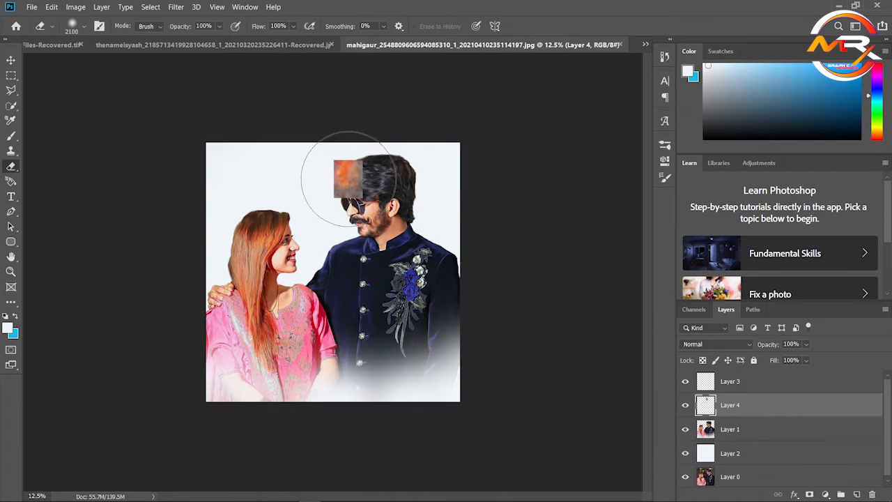
Enlarge the texture to about 937% so it covers the whole canvas, and place its layer beneath Layer 1.
{"action": "key", "text": "ctrl+t"}
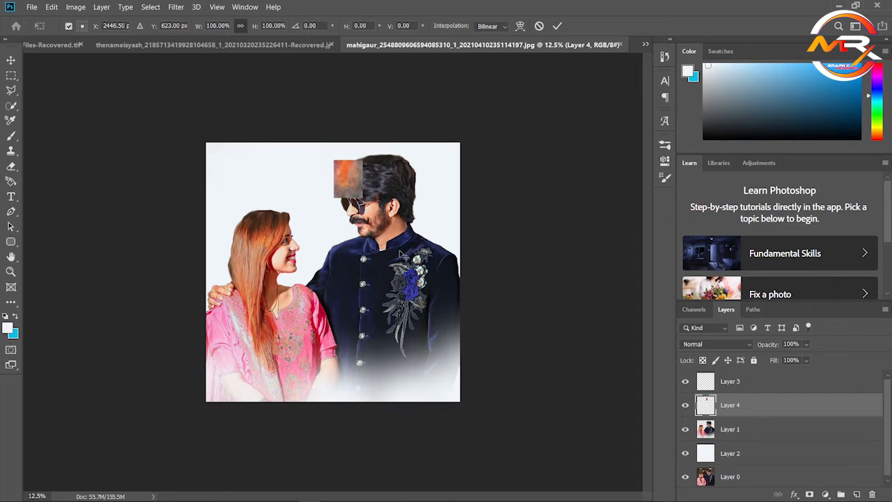
{"action": "left_click_drag", "start_coordinate": [361, 197], "coordinate": [478, 411]}
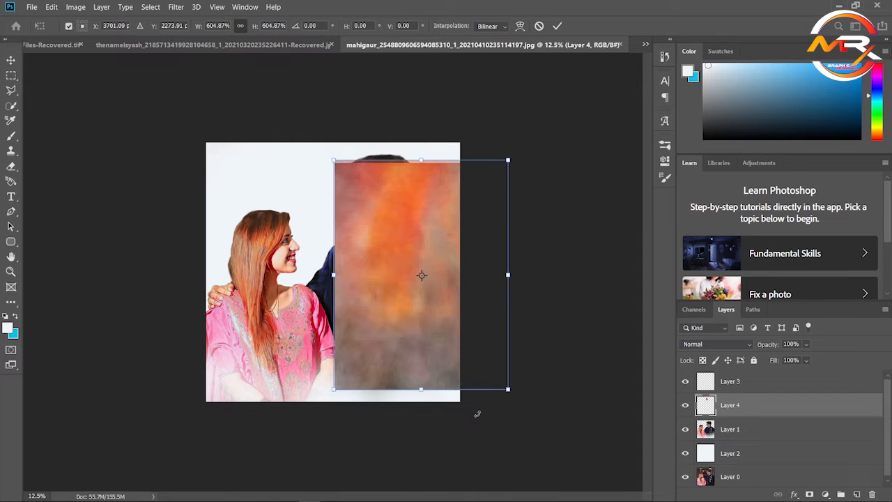
{"action": "left_click_drag", "start_coordinate": [335, 159], "coordinate": [175, 100]}
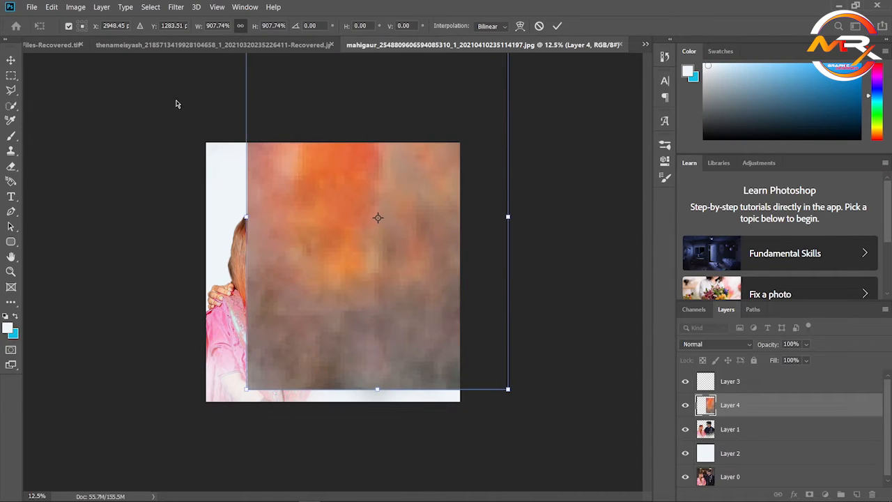
{"action": "left_click_drag", "start_coordinate": [310, 240], "coordinate": [267, 267]}
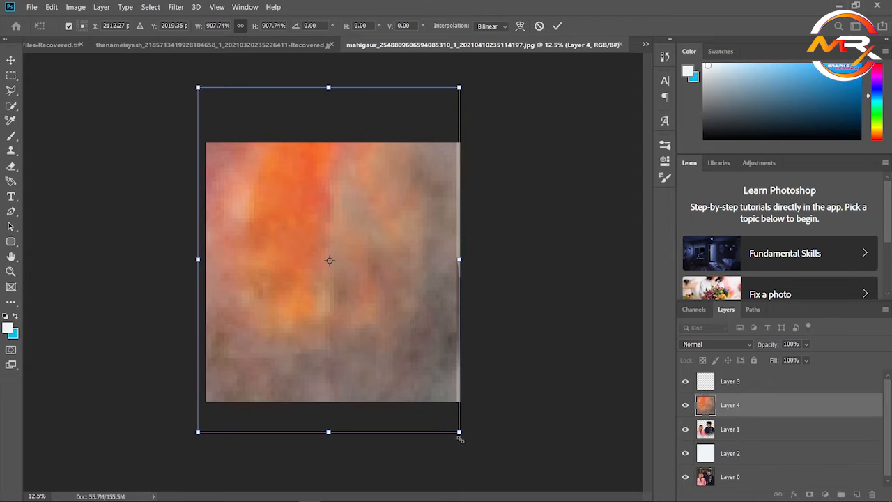
{"action": "left_click_drag", "start_coordinate": [459, 434], "coordinate": [468, 446]}
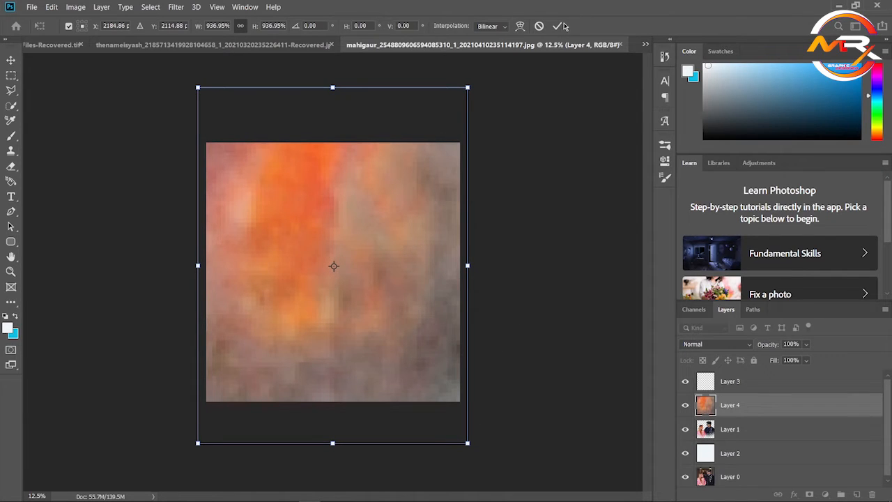
{"action": "key", "text": "Return"}
{"action": "left_click_drag", "start_coordinate": [757, 410], "coordinate": [744, 438]}
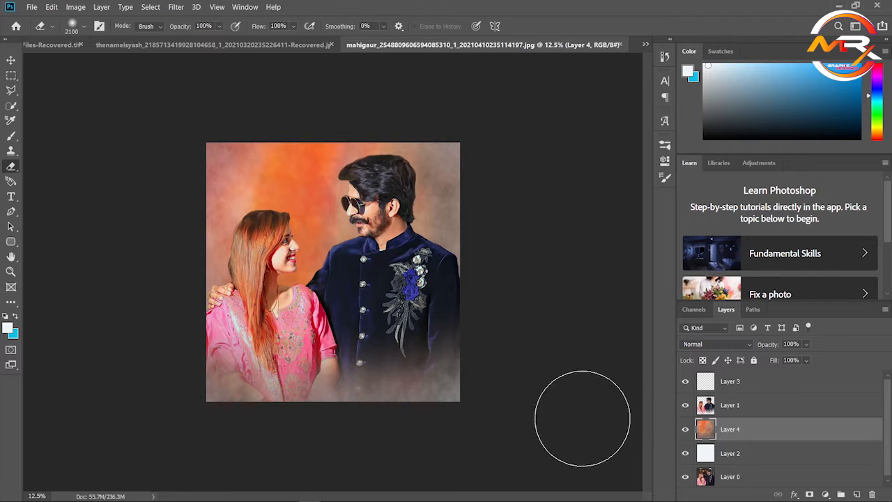
Hide the texture layer and add a Hue/Saturation adjustment above Layer 1 with Hue +5 and Saturation +30.
{"action": "left_click", "coordinate": [685, 429]}
{"action": "left_click", "coordinate": [717, 406]}
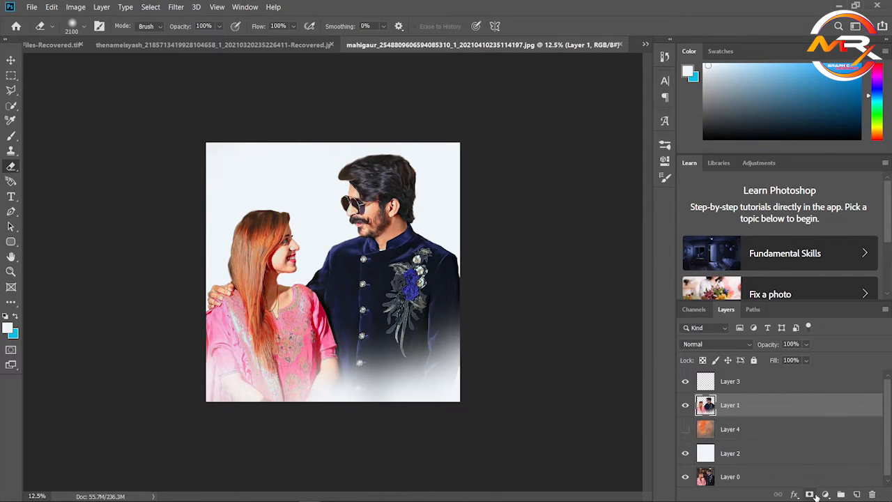
{"action": "left_click", "coordinate": [825, 494]}
{"action": "left_click", "coordinate": [825, 384]}
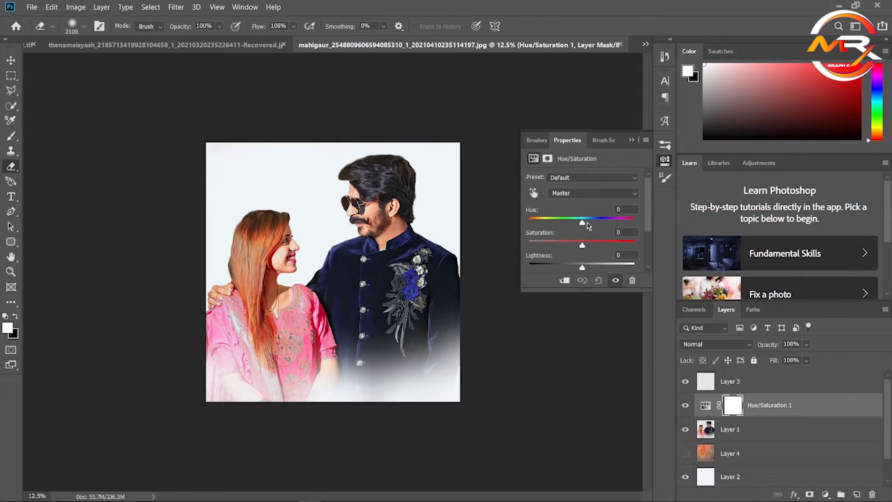
{"action": "left_click_drag", "start_coordinate": [584, 223], "coordinate": [589, 249]}
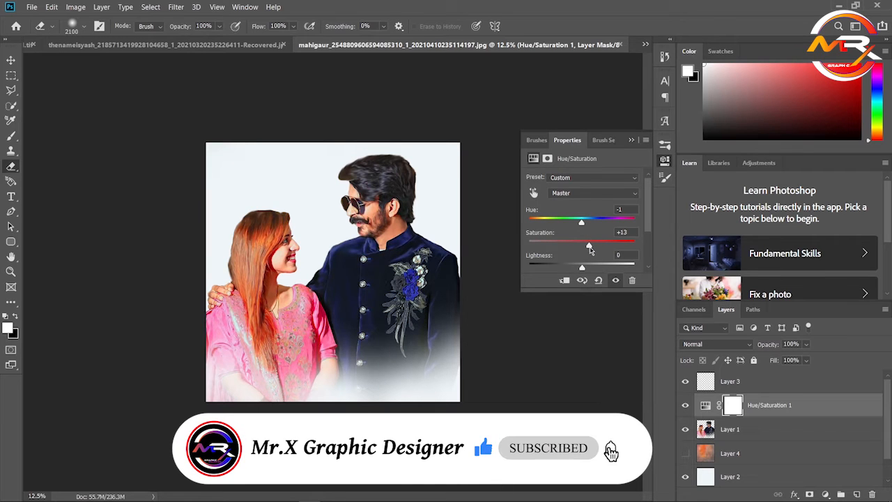
{"action": "key", "text": "ctrl+plus"}
{"action": "key", "text": "ctrl+plus"}
{"action": "key", "text": "ctrl+plus"}
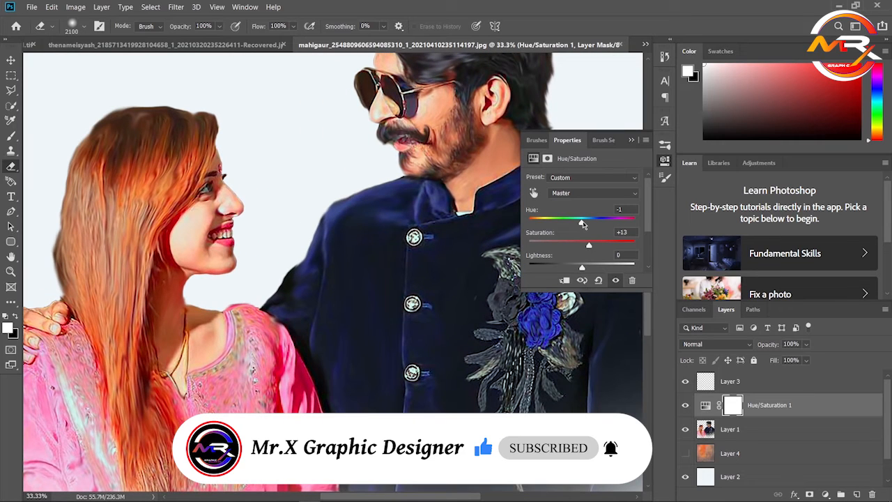
{"action": "left_click_drag", "start_coordinate": [586, 224], "coordinate": [591, 226]}
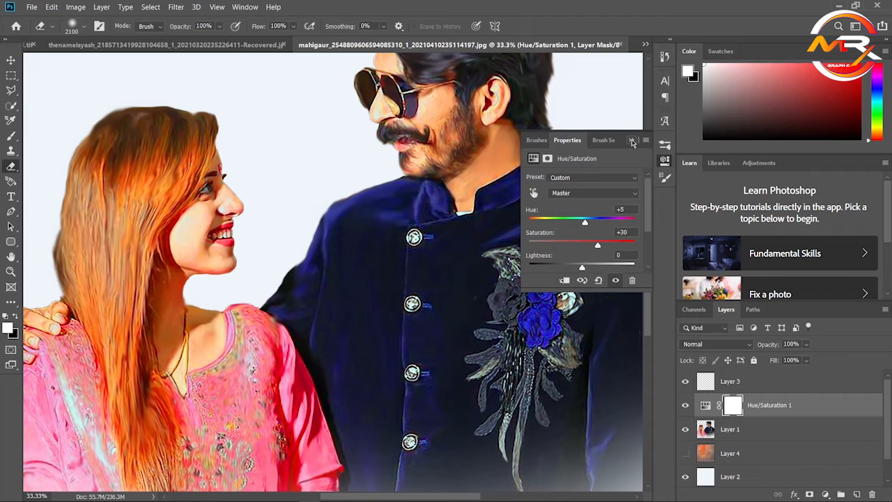
{"action": "left_click", "coordinate": [632, 141]}
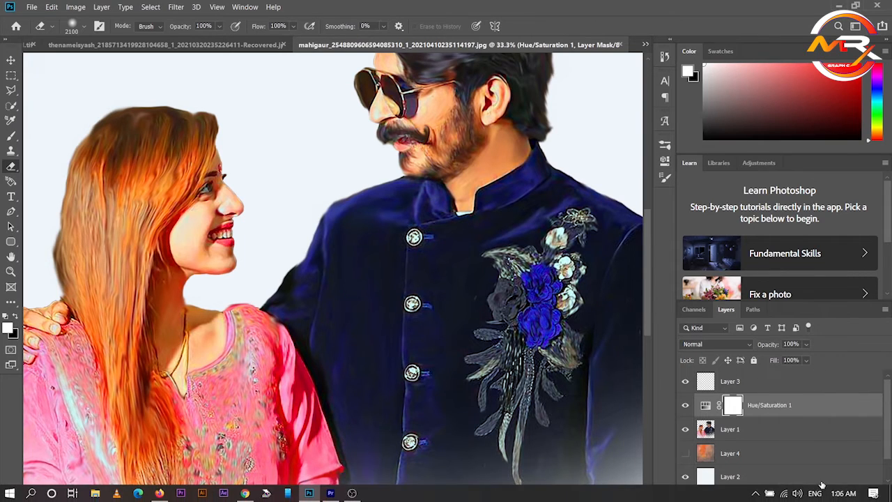
Add a Vibrance adjustment above the Hue/Saturation layer with Vibrance -1 and Saturation +7.
{"action": "left_click", "coordinate": [826, 494]}
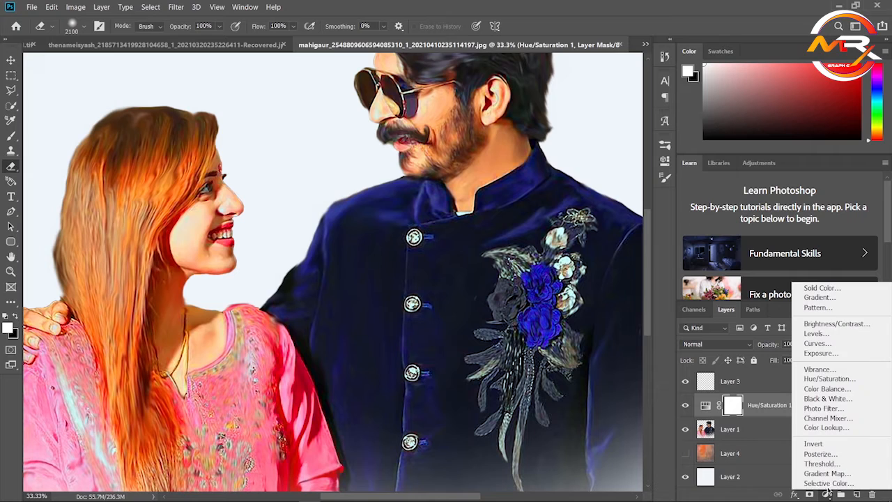
{"action": "left_click", "coordinate": [829, 370]}
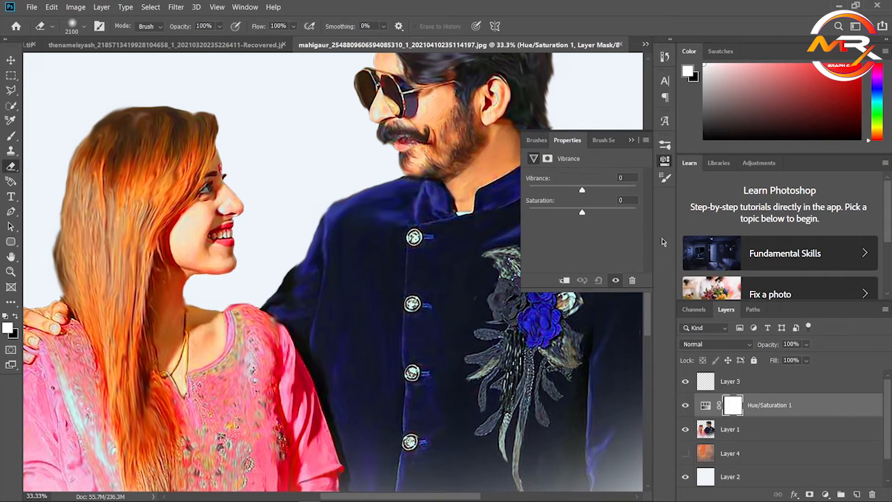
{"action": "left_click_drag", "start_coordinate": [583, 191], "coordinate": [592, 190]}
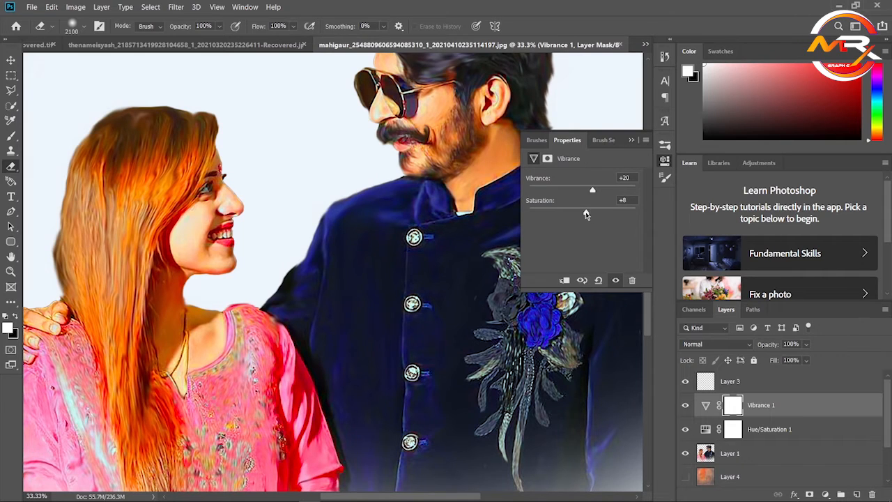
{"action": "left_click_drag", "start_coordinate": [603, 221], "coordinate": [587, 218]}
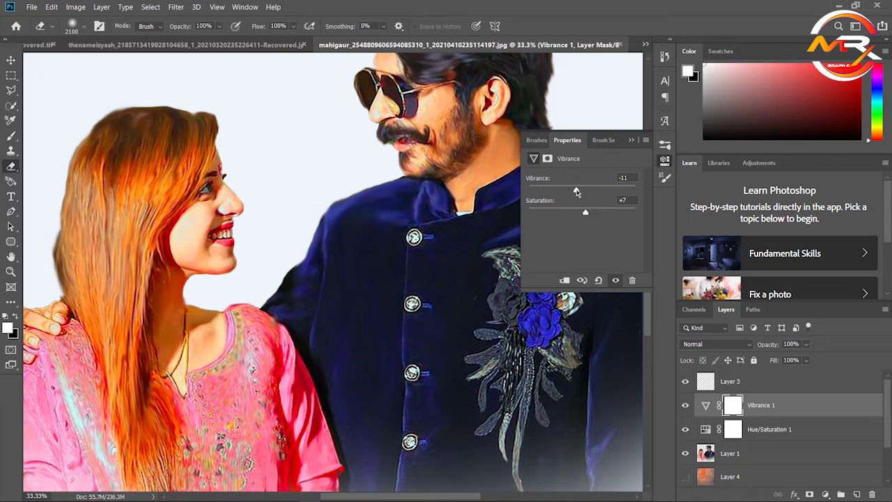
{"action": "left_click_drag", "start_coordinate": [577, 191], "coordinate": [584, 194]}
{"action": "key", "text": "ctrl+minus"}
{"action": "key", "text": "ctrl+minus"}
{"action": "key", "text": "ctrl+minus"}
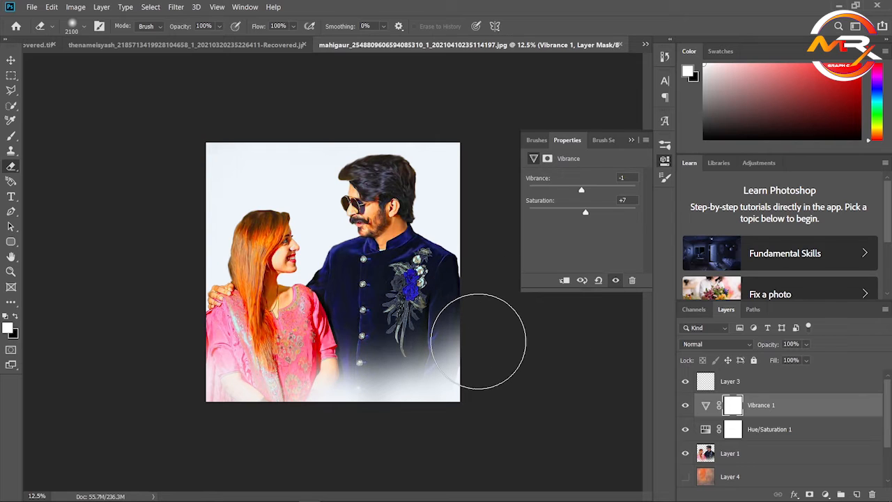
Show the texture layer again and apply Match Color to Layer 1 with Luminance 109 and a higher Color Intensity.
{"action": "left_click", "coordinate": [724, 453]}
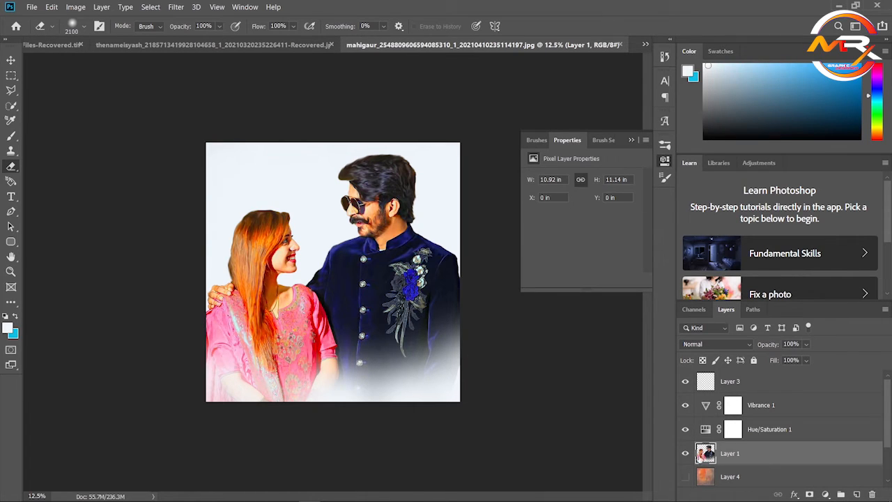
{"action": "left_click", "coordinate": [685, 476]}
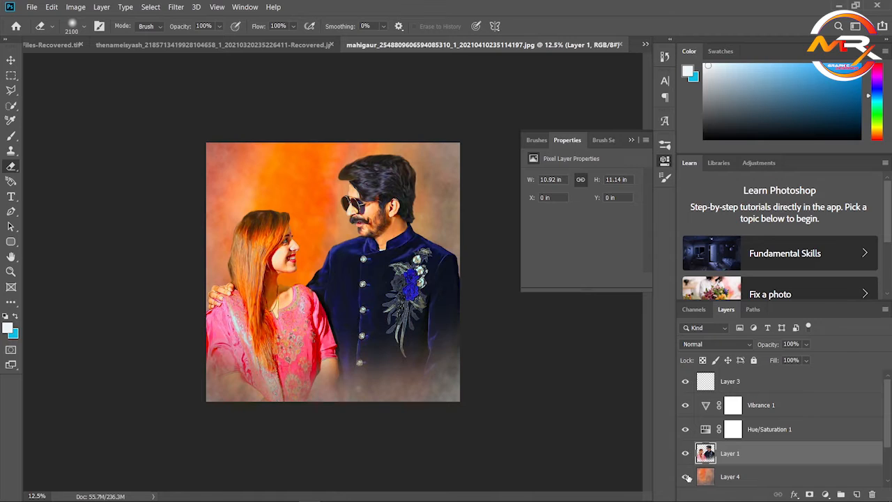
{"action": "left_click", "coordinate": [66, 9]}
{"action": "mouse_move", "coordinate": [108, 35]}
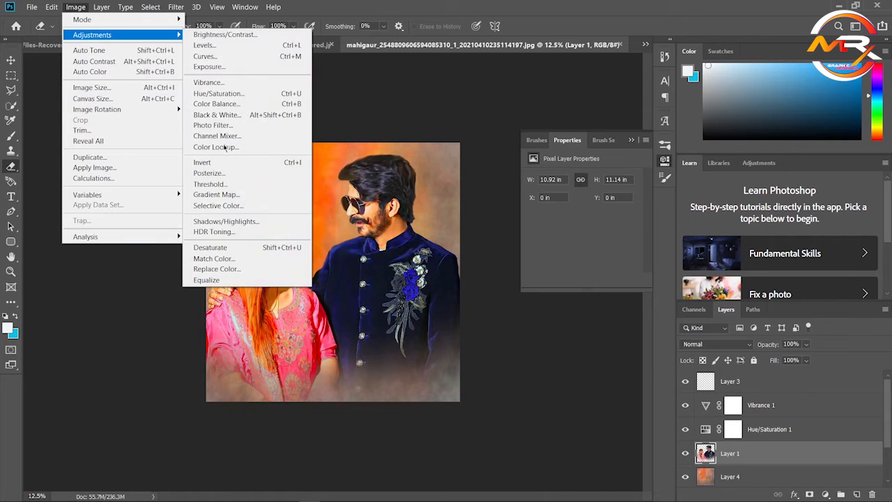
{"action": "left_click", "coordinate": [223, 261]}
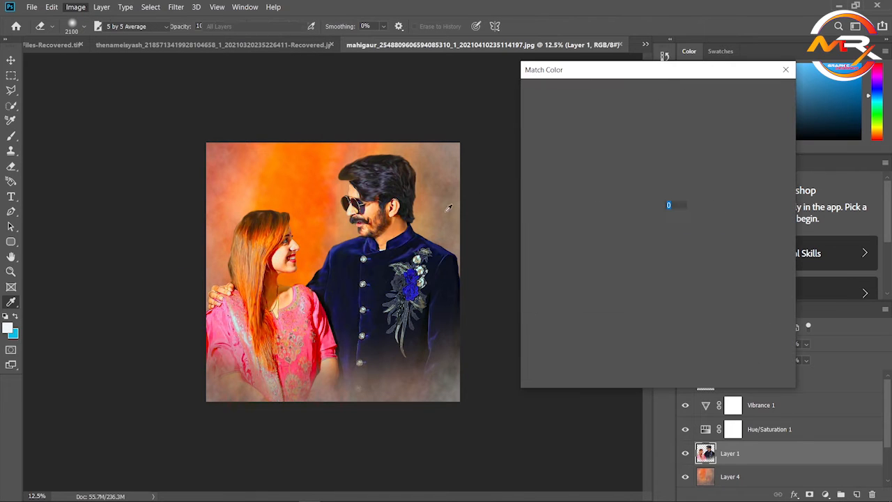
{"action": "left_click_drag", "start_coordinate": [624, 162], "coordinate": [630, 163]}
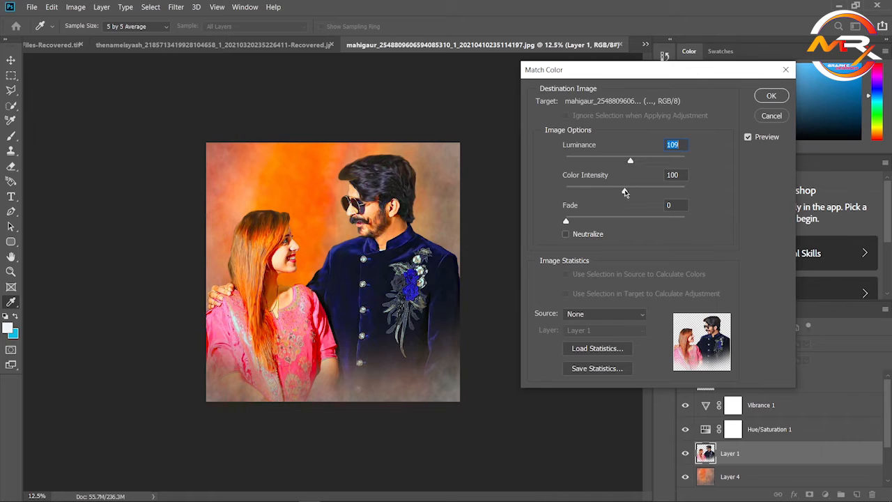
{"action": "left_click_drag", "start_coordinate": [625, 191], "coordinate": [639, 193]}
{"action": "key", "text": "Return"}
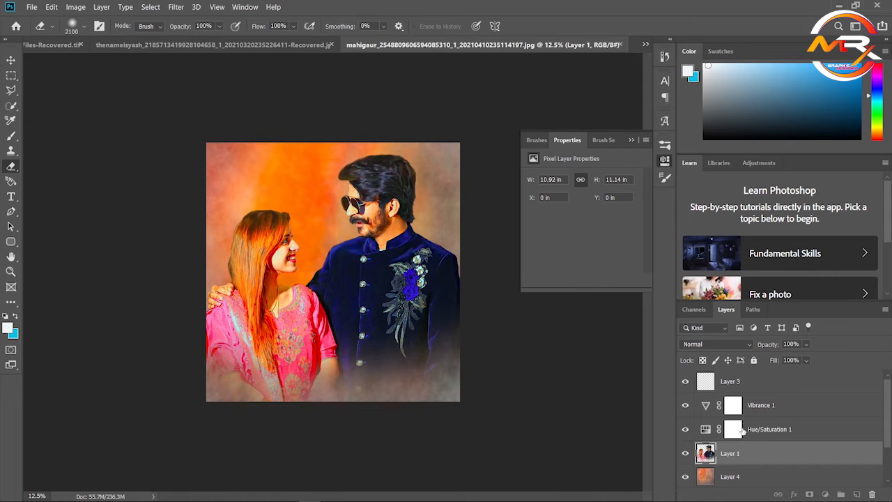
Merge the Vibrance 1 and Hue/Saturation 1 adjustments with Layer 1 into a single layer.
{"action": "left_click", "coordinate": [738, 430], "text": "shift"}
{"action": "left_click", "coordinate": [748, 406], "text": "shift"}
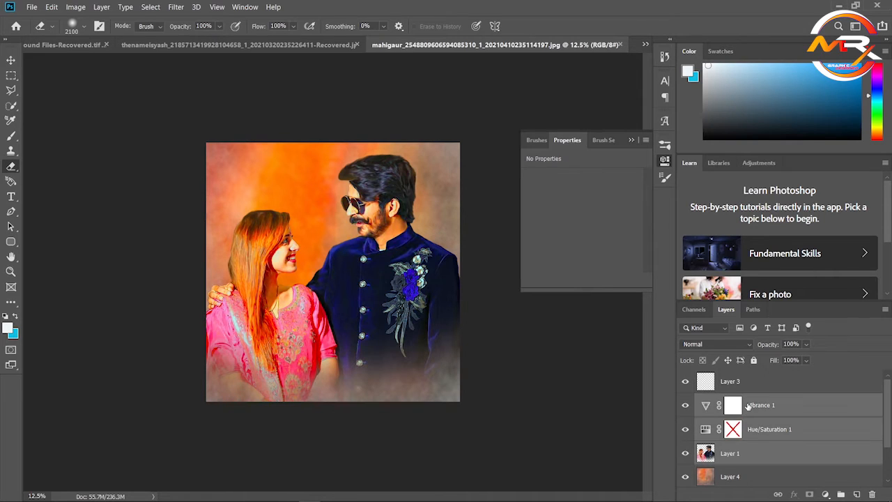
{"action": "left_click", "coordinate": [732, 432], "text": "shift"}
{"action": "right_click", "coordinate": [726, 454]}
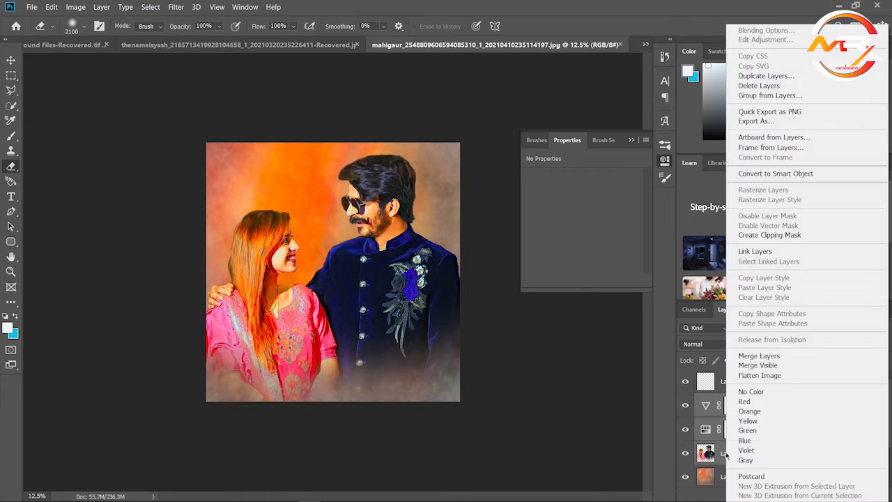
{"action": "left_click", "coordinate": [759, 355]}
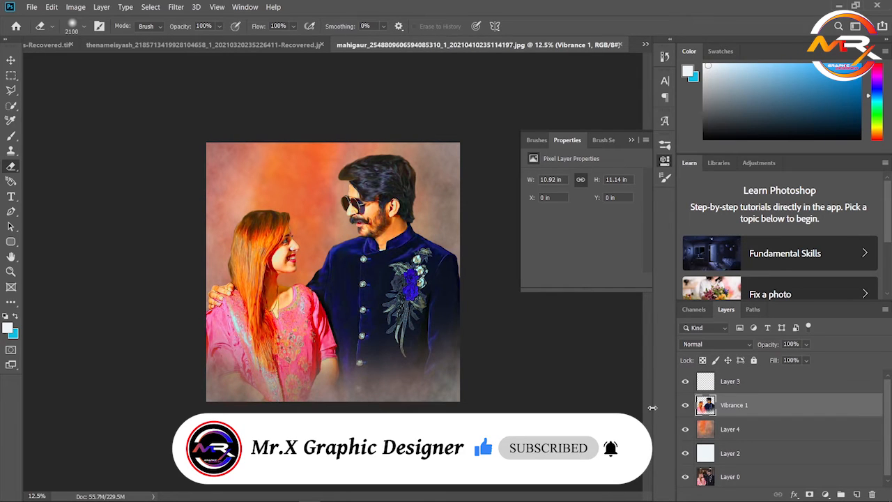
Add a Hue/Saturation adjustment with Hue +1 and Saturation +60 above the texture on Layer 4, and merge it with the texture.
{"action": "left_click", "coordinate": [714, 428]}
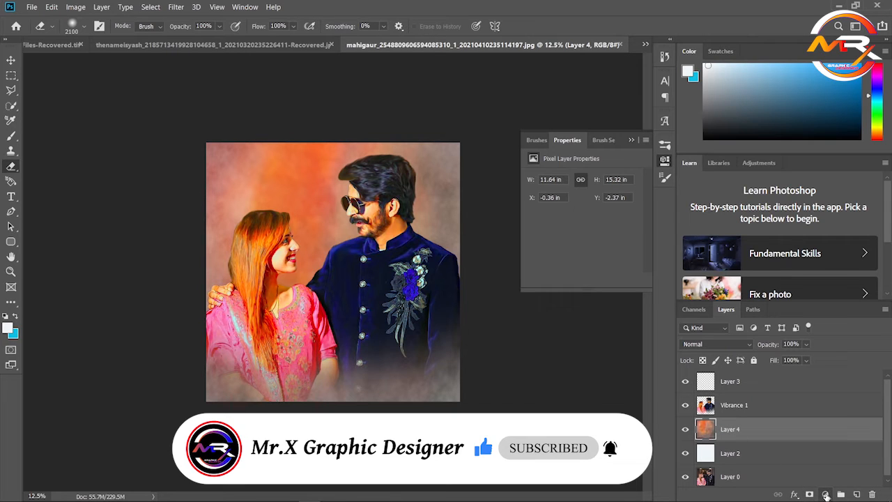
{"action": "left_click", "coordinate": [825, 494]}
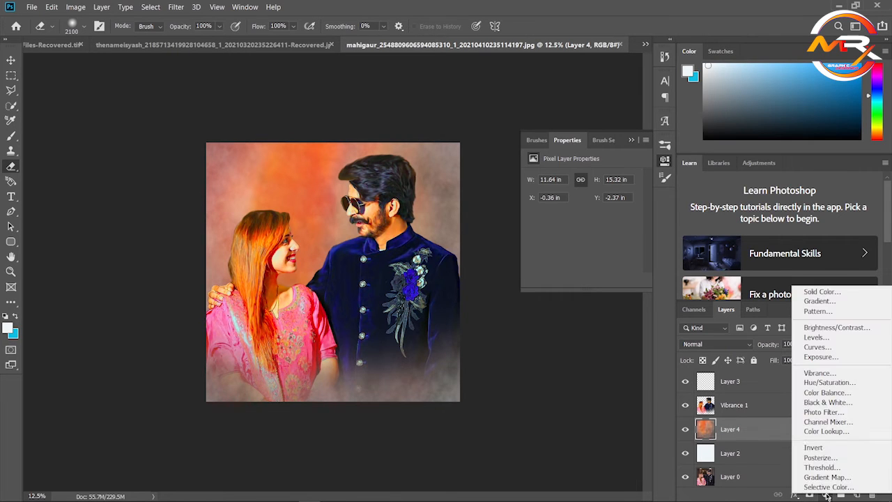
{"action": "left_click", "coordinate": [828, 382]}
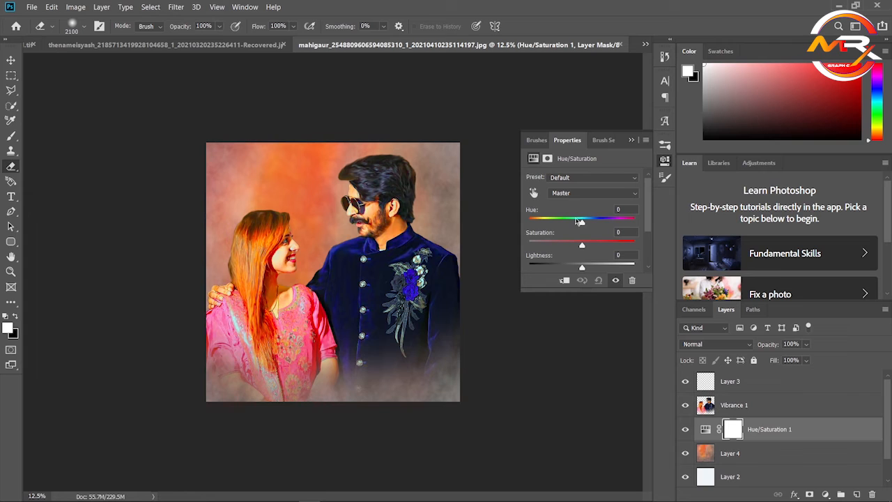
{"action": "left_click_drag", "start_coordinate": [583, 224], "coordinate": [614, 245]}
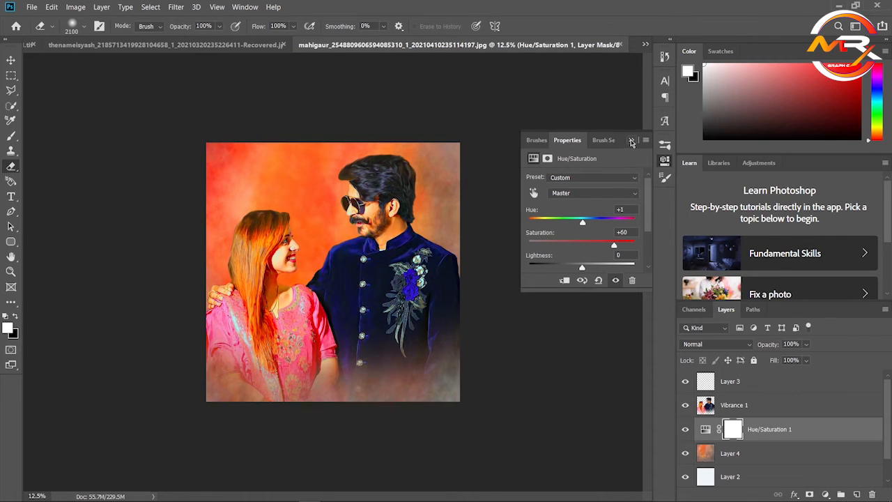
{"action": "left_click", "coordinate": [632, 141]}
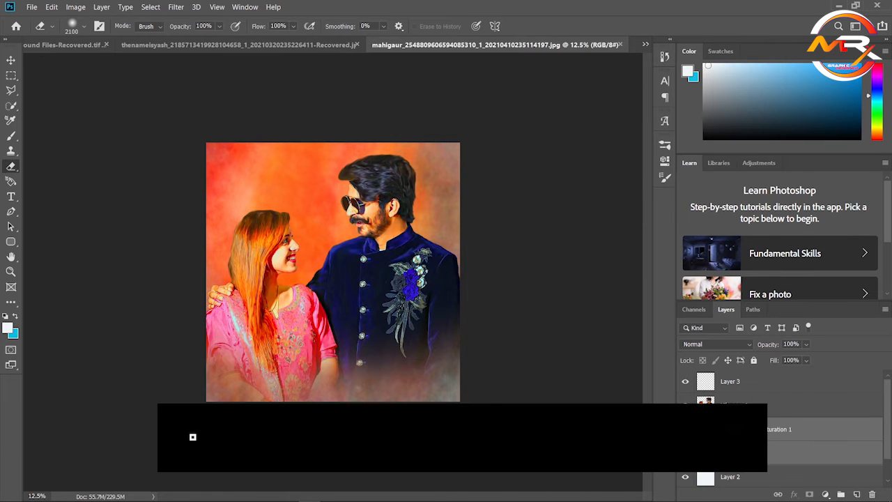
{"action": "right_click", "coordinate": [725, 453]}
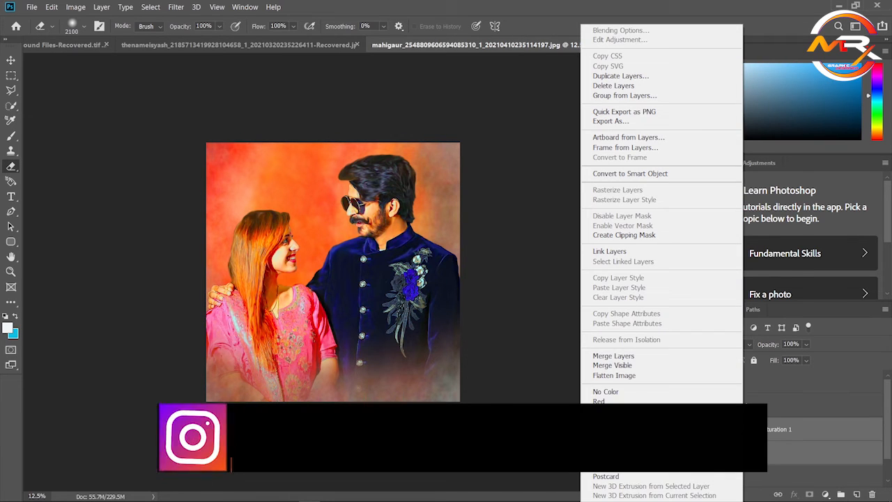
{"action": "left_click", "coordinate": [634, 356]}
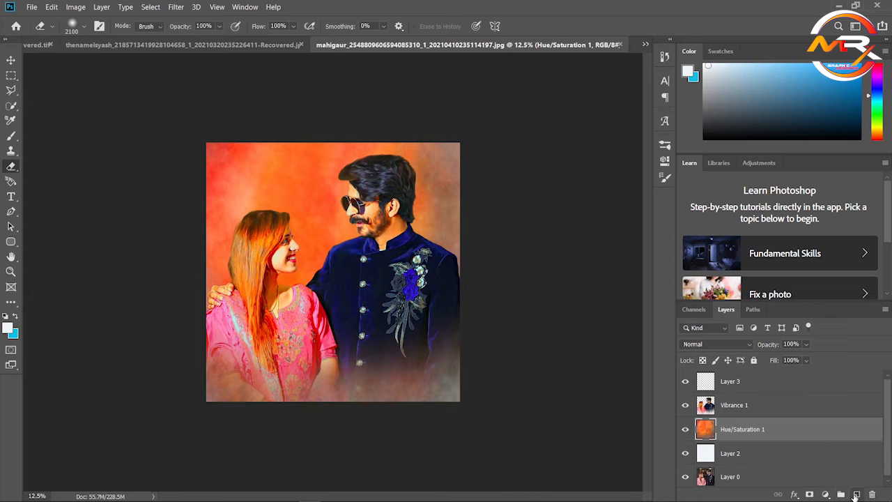
Brush a large soft orange glow on a new layer above the couple, blended in Color mode at 47% opacity.
{"action": "left_click", "coordinate": [757, 403]}
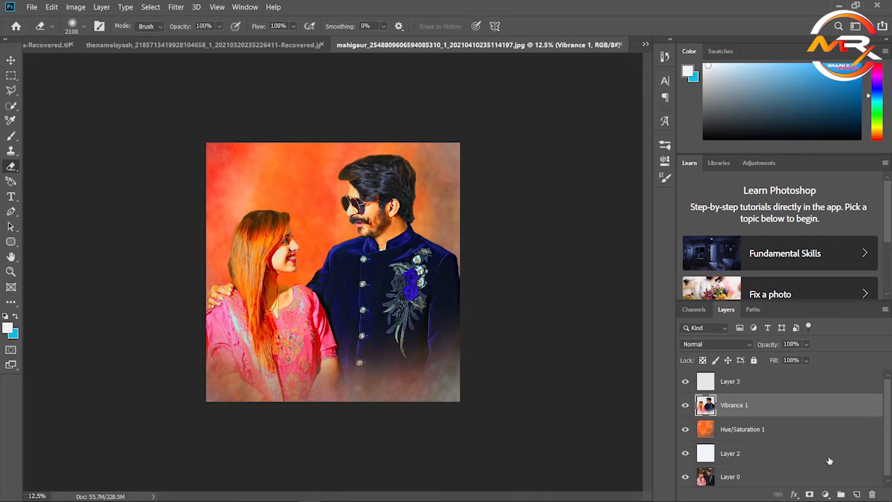
{"action": "left_click", "coordinate": [856, 494]}
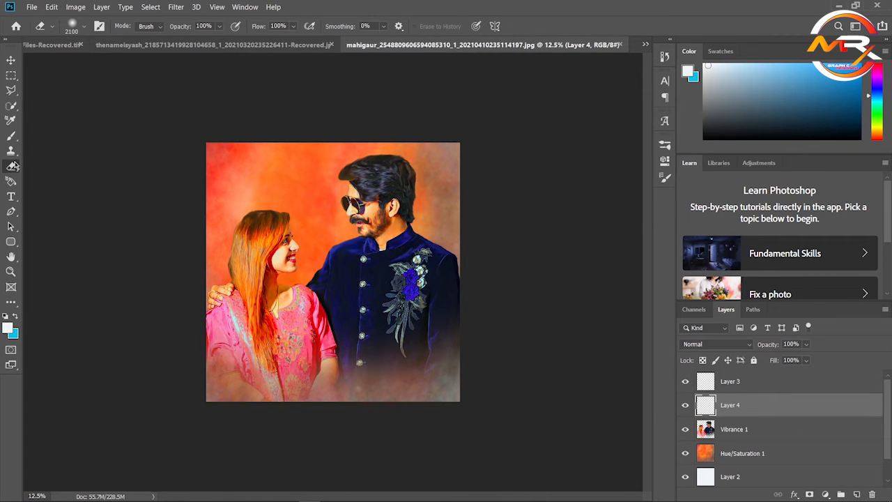
{"action": "left_click", "coordinate": [11, 137]}
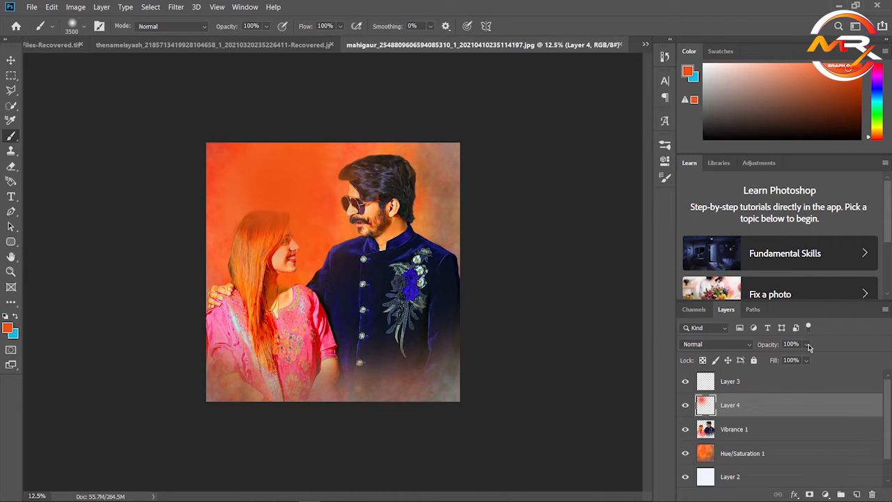
{"action": "left_click", "coordinate": [732, 345]}
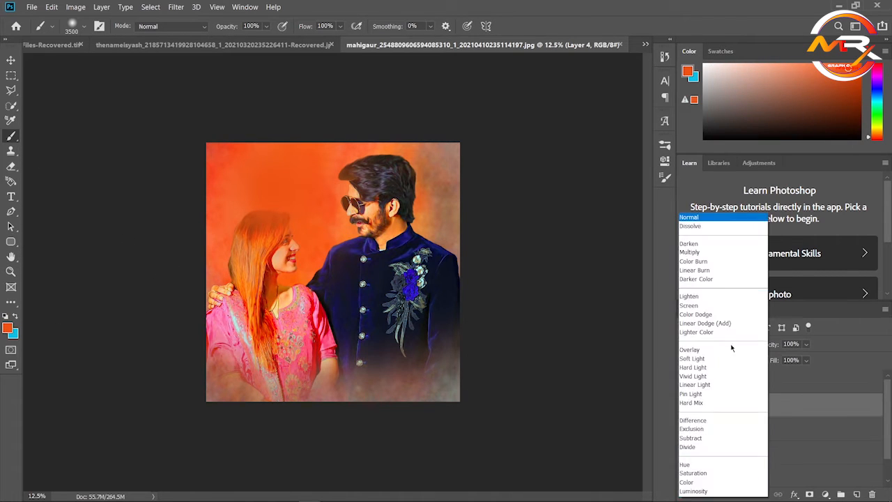
{"action": "left_click", "coordinate": [688, 482]}
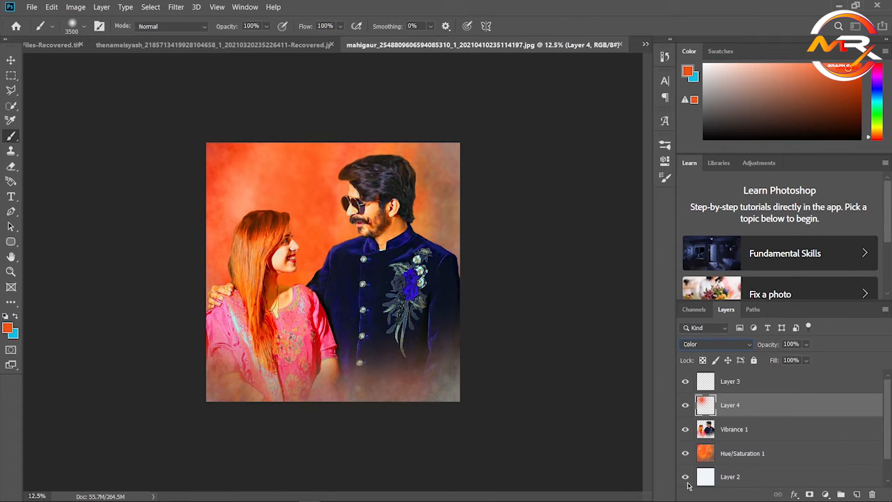
{"action": "left_click_drag", "start_coordinate": [805, 345], "coordinate": [791, 359]}
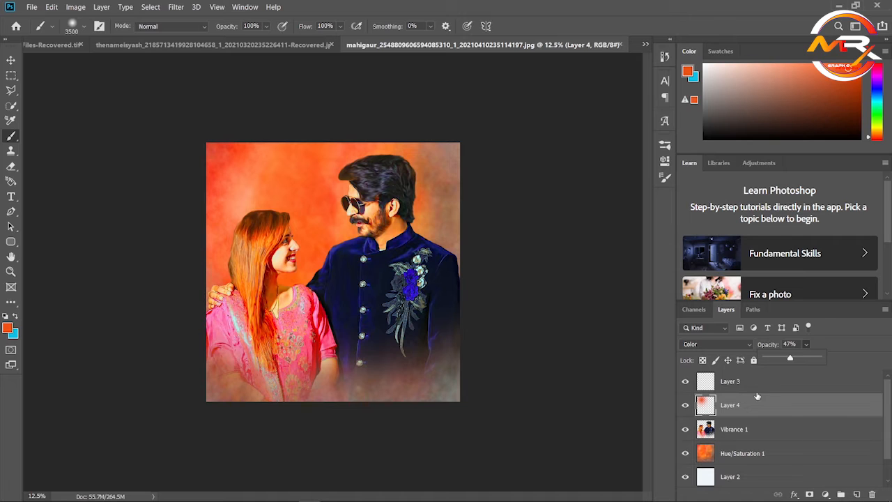
Create another new layer above the orange glow and set the foreground color to white (#ffffff) for the brush.
{"action": "left_click", "coordinate": [856, 494]}
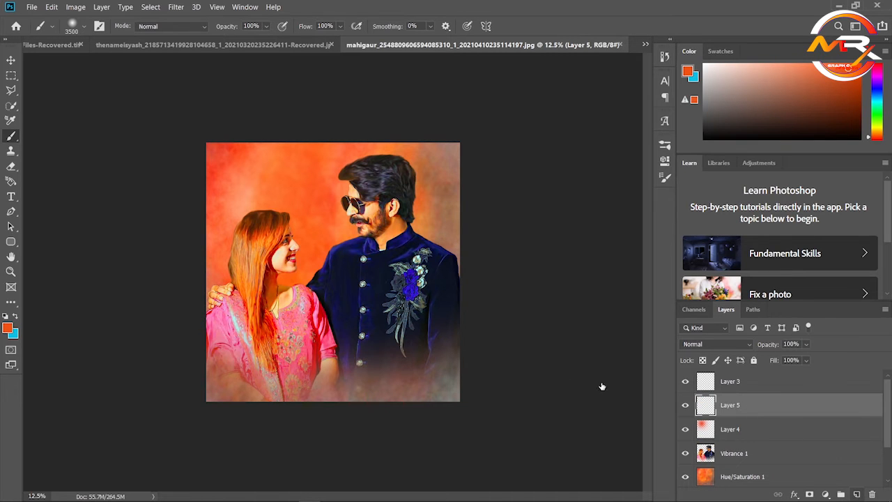
{"action": "key", "text": "ctrl+plus"}
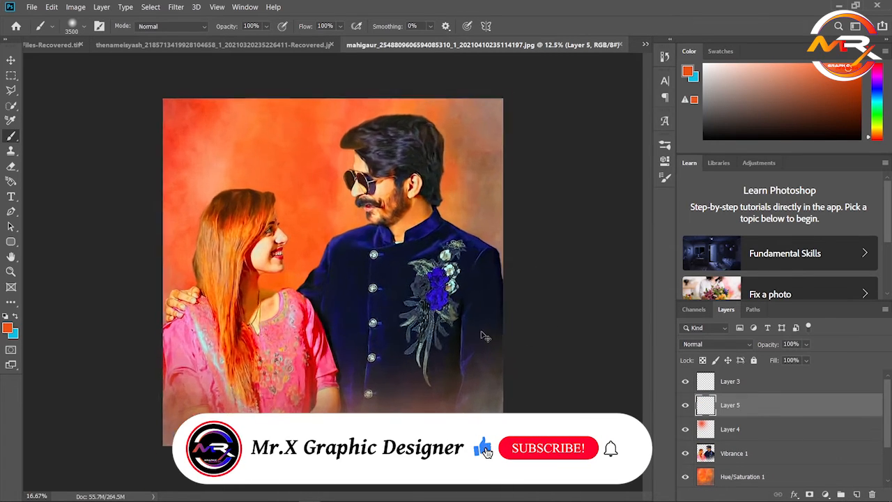
{"action": "key", "text": "ctrl+plus"}
{"action": "key", "text": "ctrl+plus"}
{"action": "key", "text": "ctrl+plus"}
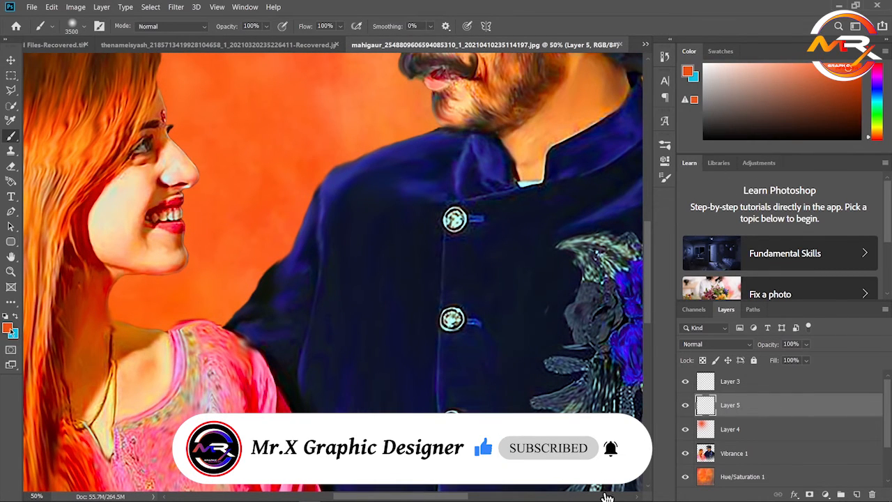
{"action": "left_click", "coordinate": [8, 327]}
{"action": "left_click_drag", "start_coordinate": [605, 233], "coordinate": [573, 144]}
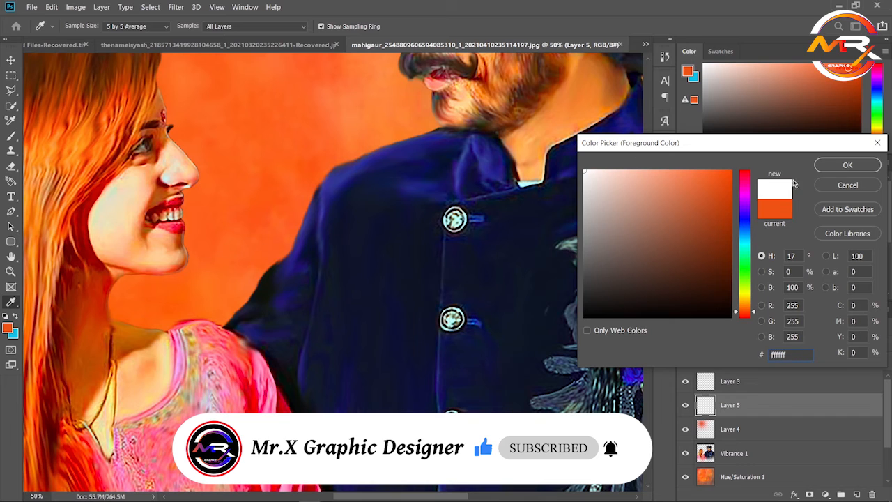
{"action": "left_click", "coordinate": [847, 164]}
{"action": "key", "text": "b"}
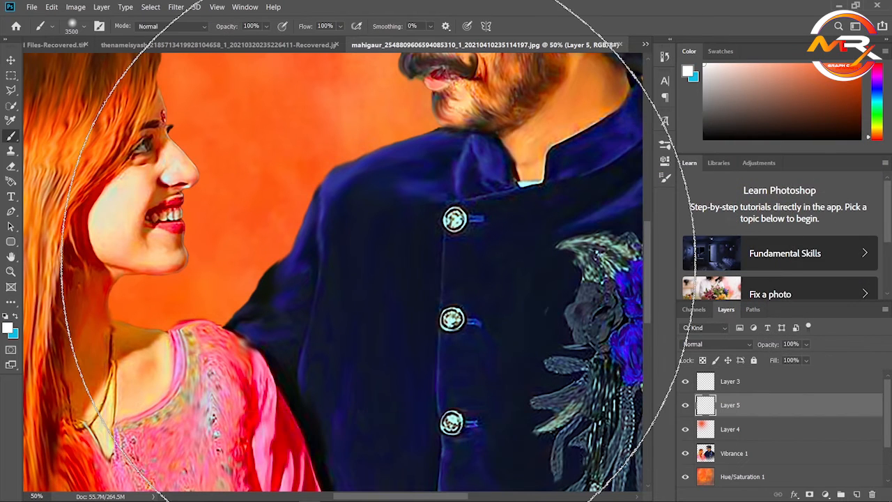
Paint soft white highlights on the woman's cheek, nose and neckline with a brush reduced to 100 and then 70 px.
{"action": "key", "text": "bracketleft"}
{"action": "key", "text": "bracketleft"}
{"action": "key", "text": "bracketleft"}
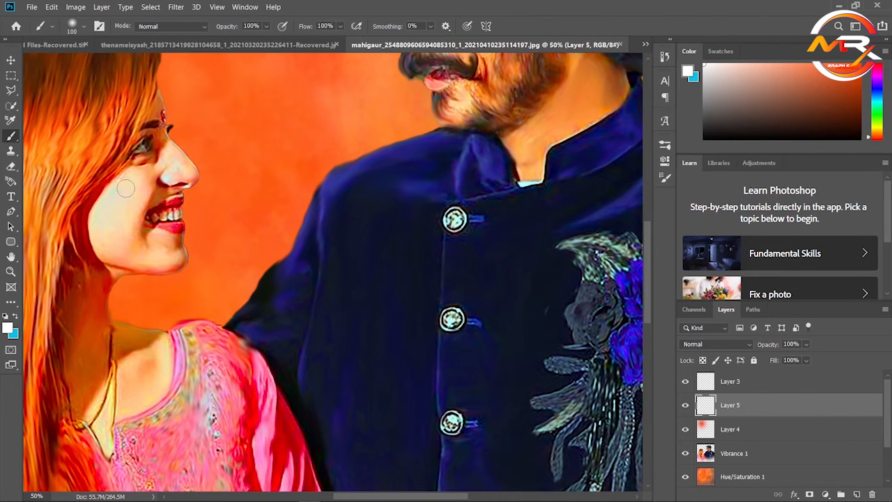
{"action": "mouse_move", "coordinate": [128, 189]}
{"action": "left_mouse_down"}
{"action": "mouse_move", "coordinate": [99, 220]}
{"action": "mouse_move", "coordinate": [118, 204]}
{"action": "mouse_move", "coordinate": [104, 235]}
{"action": "mouse_move", "coordinate": [127, 197]}
{"action": "mouse_move", "coordinate": [182, 169]}
{"action": "left_mouse_up"}
{"action": "key", "text": "bracketleft"}
{"action": "key", "text": "bracketleft"}
{"action": "key", "text": "bracketleft"}
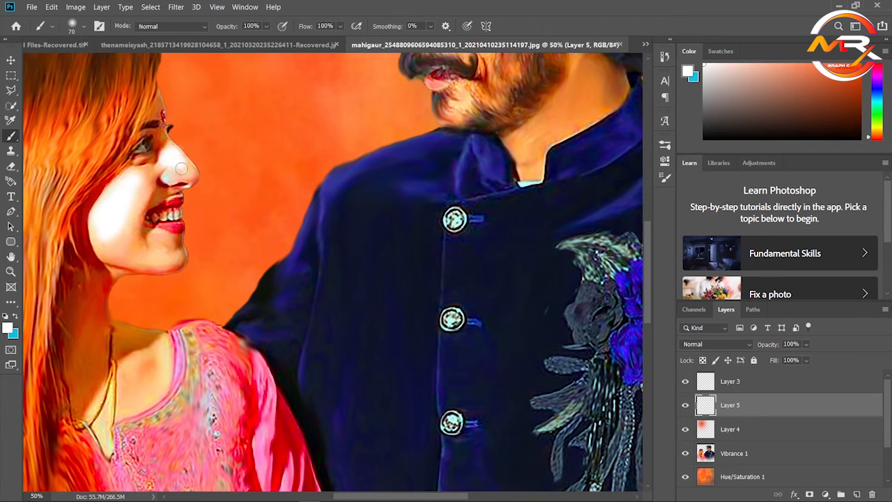
{"action": "mouse_move", "coordinate": [158, 352]}
{"action": "left_mouse_down"}
{"action": "mouse_move", "coordinate": [181, 348]}
{"action": "mouse_move", "coordinate": [202, 381]}
{"action": "mouse_move", "coordinate": [163, 344]}
{"action": "mouse_move", "coordinate": [146, 395]}
{"action": "left_mouse_up"}
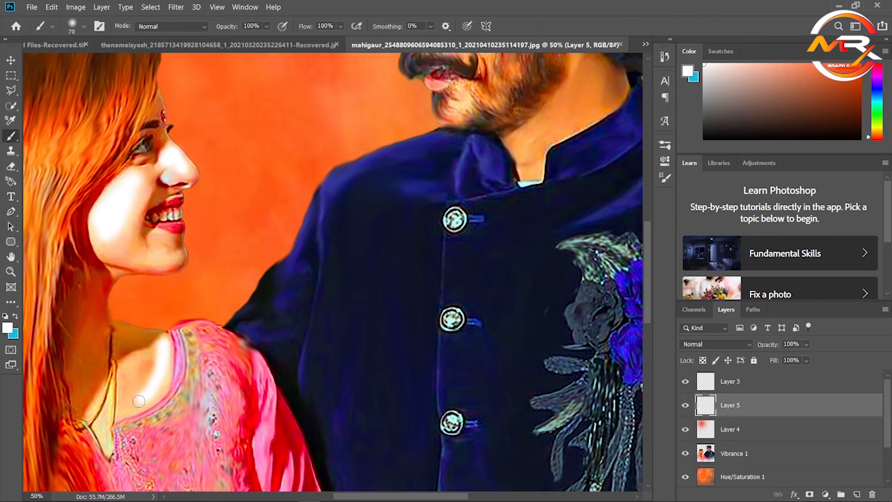
Paint soft white highlights on the man's nose, forehead and cheek, undoing and repainting the dabs that miss.
{"action": "key", "text": "space"}
{"action": "left_click_drag", "start_coordinate": [405, 197], "coordinate": [343, 412]}
{"action": "left_click", "coordinate": [333, 241]}
{"action": "key", "text": "ctrl+z"}
{"action": "left_click", "coordinate": [334, 245]}
{"action": "left_click", "coordinate": [342, 164]}
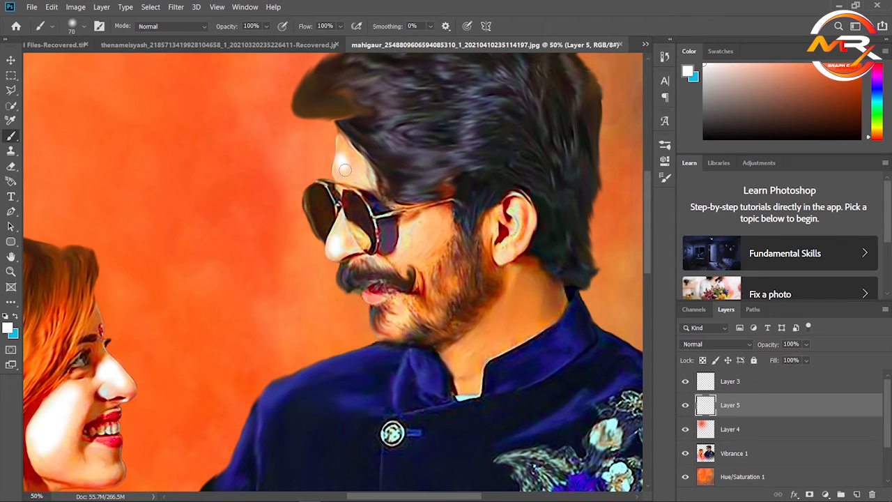
{"action": "key", "text": "ctrl+z"}
{"action": "left_click", "coordinate": [346, 166]}
{"action": "left_click", "coordinate": [352, 170]}
{"action": "mouse_move", "coordinate": [415, 227]}
{"action": "left_mouse_down"}
{"action": "mouse_move", "coordinate": [411, 244]}
{"action": "mouse_move", "coordinate": [420, 224]}
{"action": "left_mouse_up"}
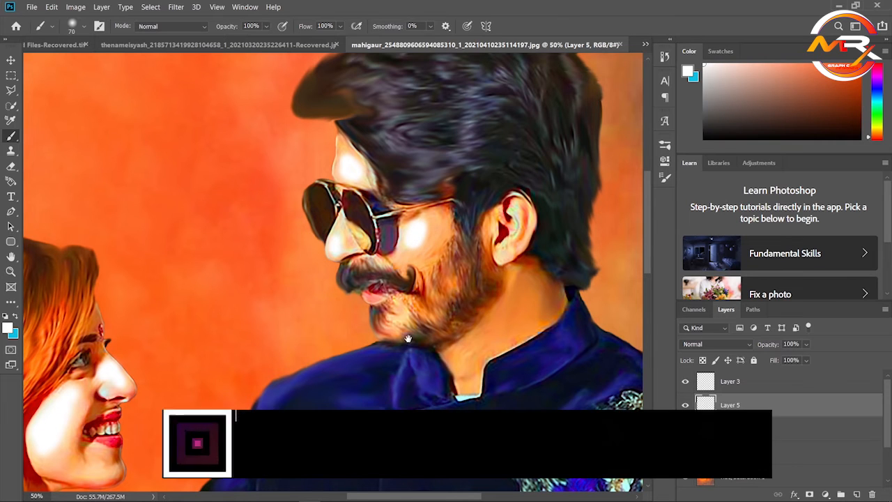
Lower the white highlight layer's opacity to 30%, toggling its visibility to compare the faces with and without it.
{"action": "key", "text": "space"}
{"action": "left_click_drag", "start_coordinate": [406, 338], "coordinate": [500, 230]}
{"action": "left_click_drag", "start_coordinate": [233, 311], "coordinate": [388, 189]}
{"action": "mouse_move", "coordinate": [389, 285]}
{"action": "left_mouse_down"}
{"action": "mouse_move", "coordinate": [442, 275]}
{"action": "mouse_move", "coordinate": [385, 257]}
{"action": "mouse_move", "coordinate": [366, 265]}
{"action": "left_mouse_up"}
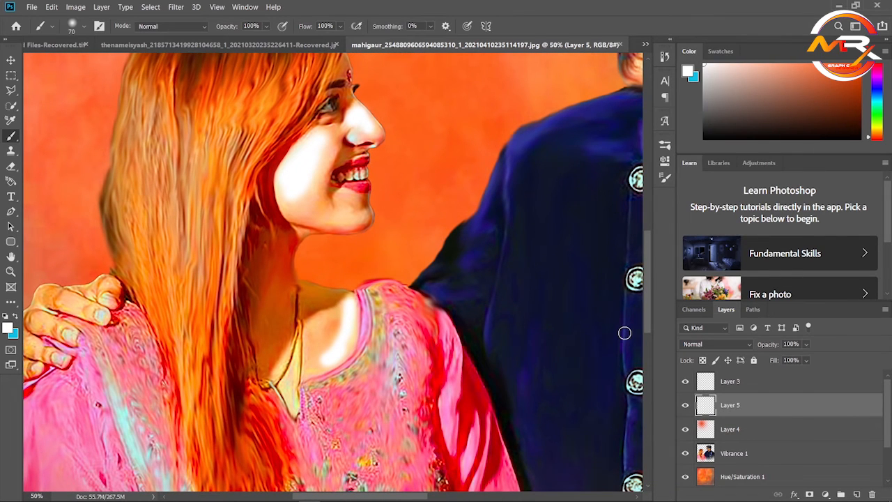
{"action": "left_click", "coordinate": [751, 345]}
{"action": "left_click", "coordinate": [806, 349]}
{"action": "left_click", "coordinate": [806, 348]}
{"action": "left_click_drag", "start_coordinate": [789, 359], "coordinate": [785, 359]}
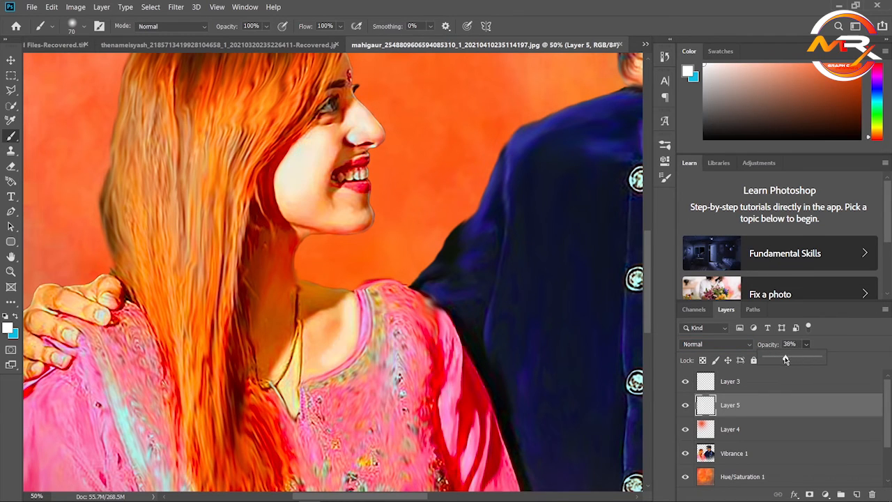
{"action": "left_click", "coordinate": [685, 404]}
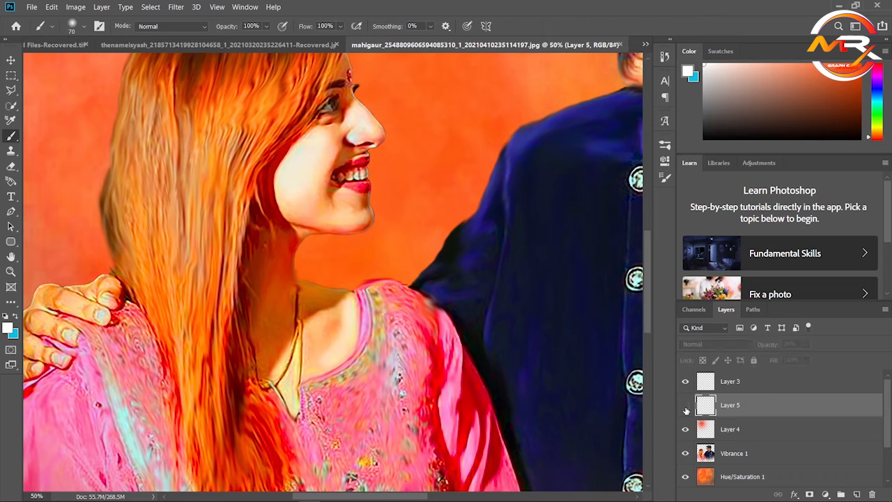
{"action": "left_click", "coordinate": [685, 405]}
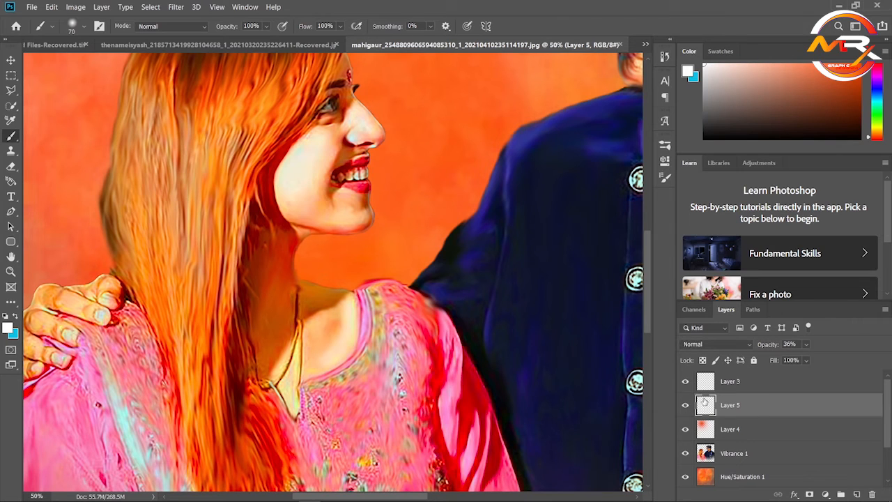
{"action": "left_click", "coordinate": [805, 346]}
{"action": "left_click", "coordinate": [689, 405]}
{"action": "left_click", "coordinate": [688, 406]}
Delete the unneeded Layer 3, Layer 2 and Layer 0, keeping the highlights, orange glow, couple and texture layers.
{"action": "key", "text": "ctrl+minus"}
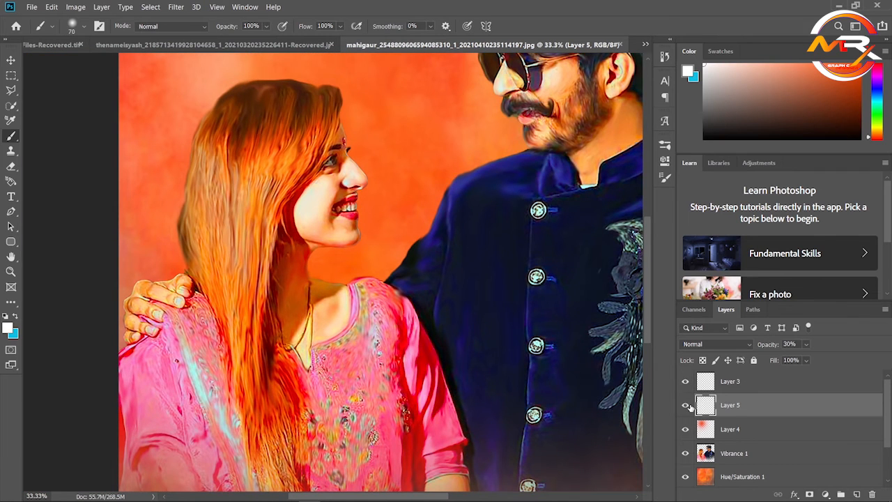
{"action": "left_click_drag", "start_coordinate": [542, 309], "coordinate": [374, 385]}
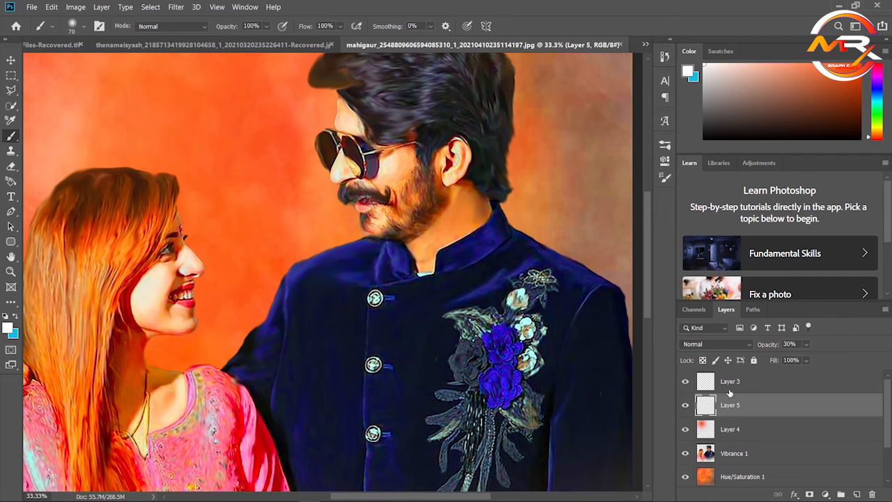
{"action": "left_click", "coordinate": [728, 382]}
{"action": "key", "text": "Delete"}
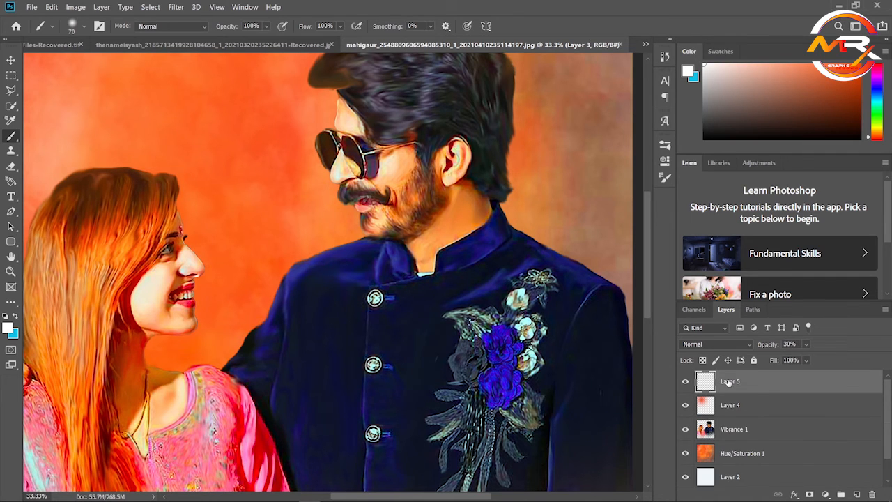
{"action": "scroll", "coordinate": [727, 419], "scroll_direction": "down", "scroll_amount": 1}
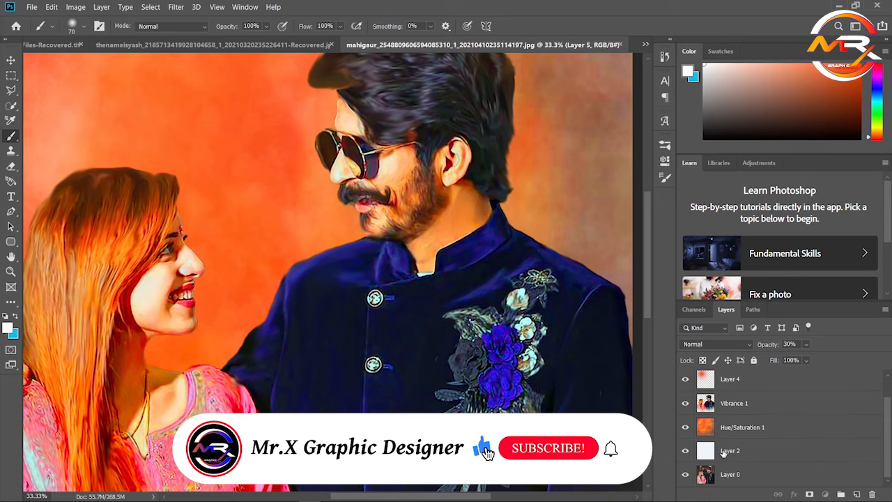
{"action": "left_click", "coordinate": [725, 452]}
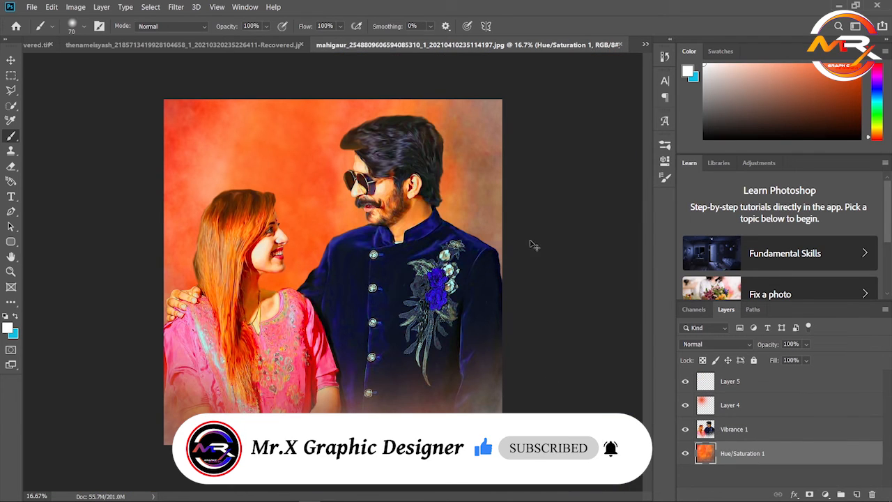
Darken the orange texture background layer with Curves, pulling the RGB midtone point to input 137, output 111.
{"action": "key", "text": "ctrl+m"}
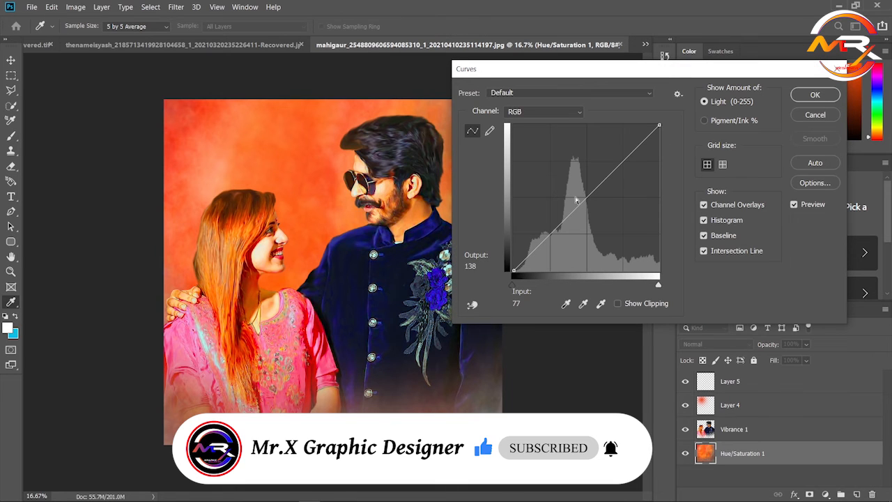
{"action": "left_click_drag", "start_coordinate": [590, 195], "coordinate": [592, 207]}
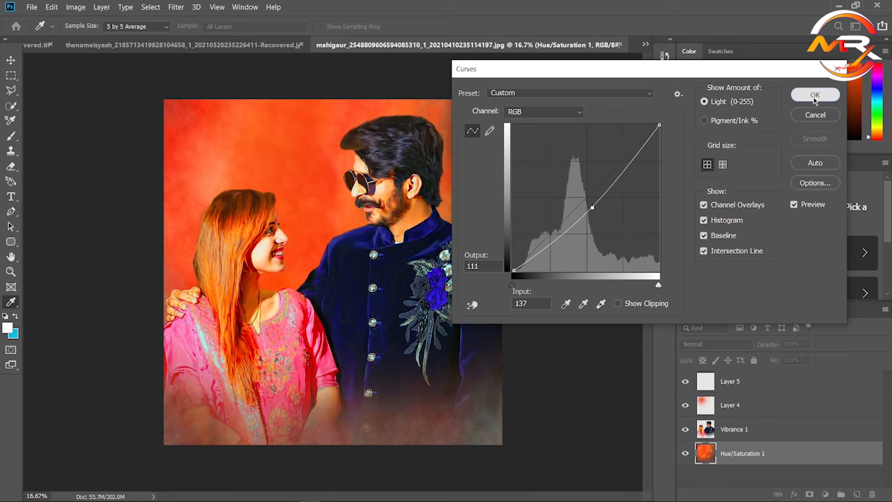
{"action": "left_click", "coordinate": [815, 94]}
Darken the couple layer, Vibrance 1, slightly with Curves, setting the RGB midtone point to input 137, output 118.
{"action": "left_click", "coordinate": [724, 430]}
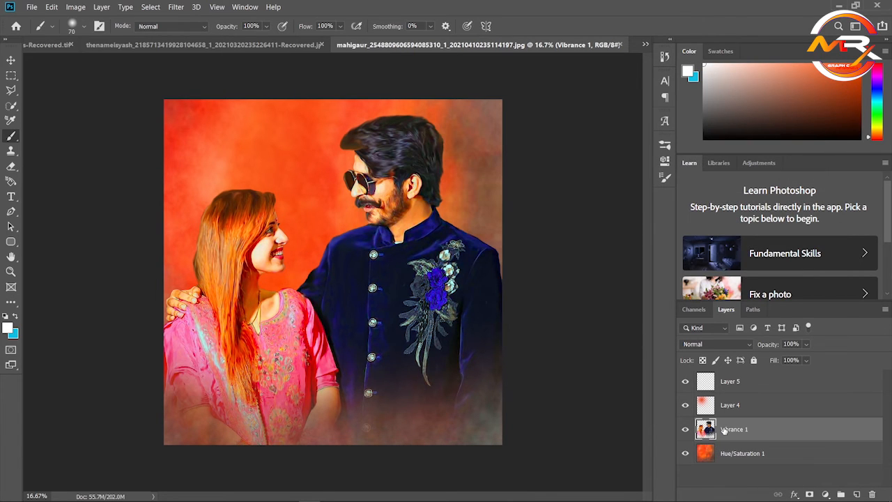
{"action": "key", "text": "ctrl+m"}
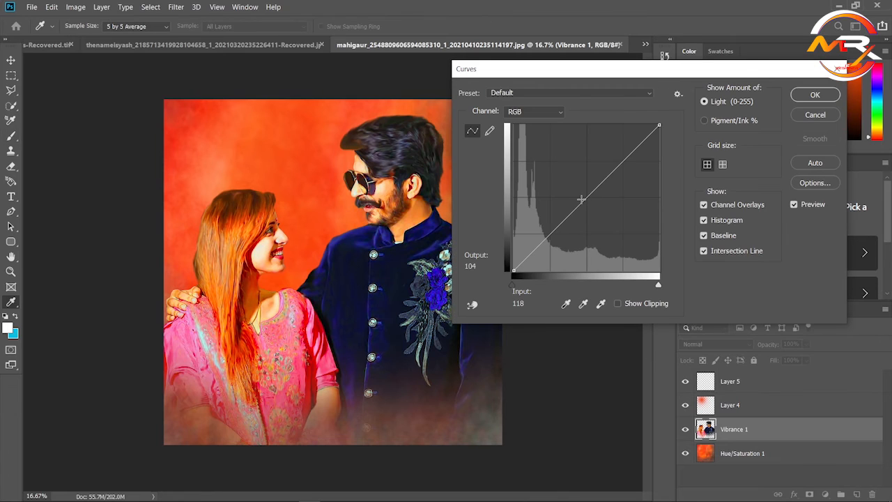
{"action": "left_click_drag", "start_coordinate": [584, 195], "coordinate": [593, 203]}
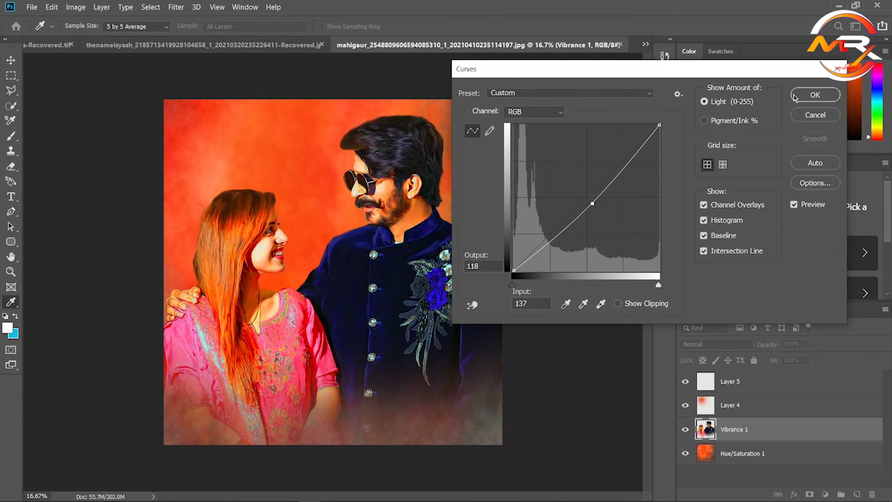
{"action": "left_click", "coordinate": [813, 95]}
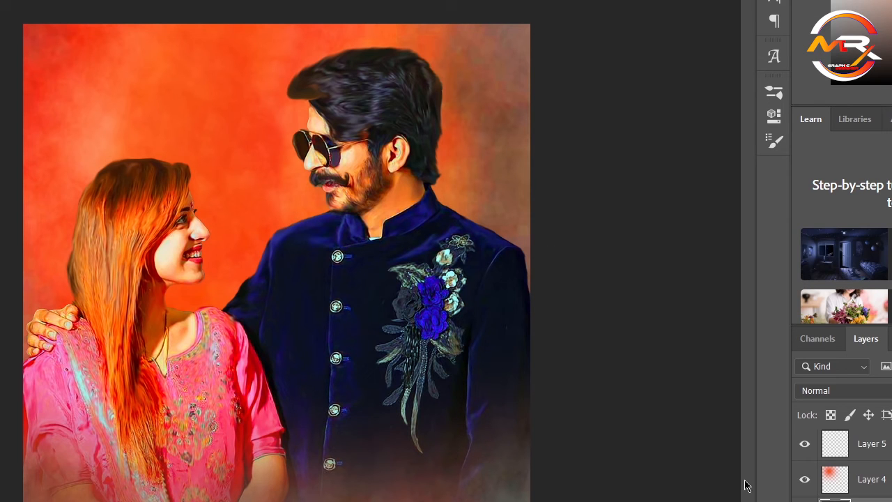
Hide the painting layers to compare with the original photo, show them again and inspect the couple's faces up close.
{"action": "left_click_drag", "start_coordinate": [804, 501], "coordinate": [801, 446]}
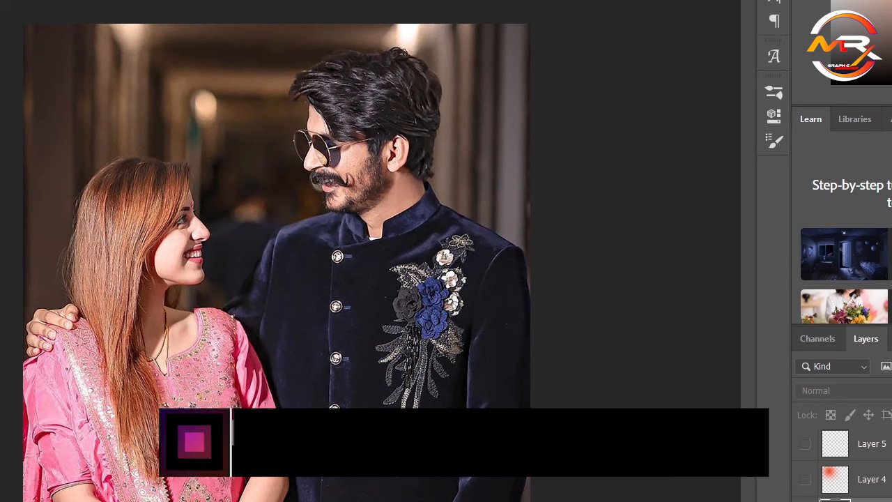
{"action": "left_click", "coordinate": [805, 501]}
{"action": "left_click", "coordinate": [805, 479]}
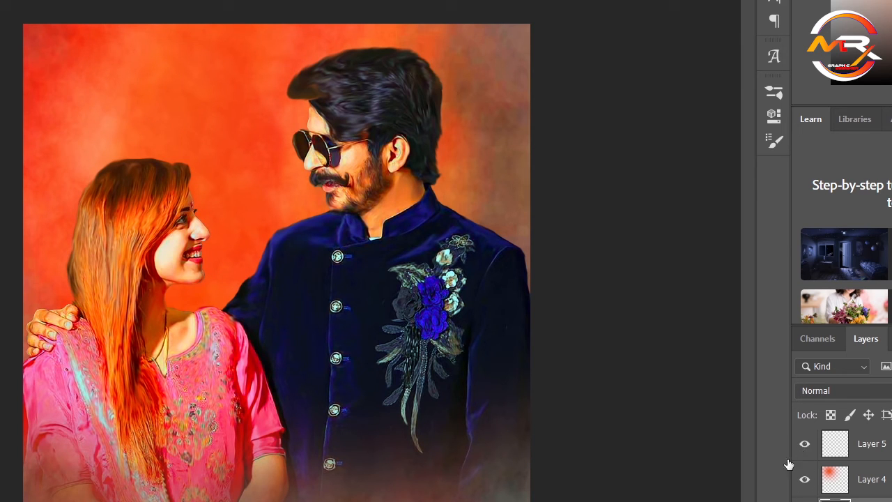
{"action": "key", "text": "ctrl+plus"}
{"action": "key", "text": "ctrl+plus"}
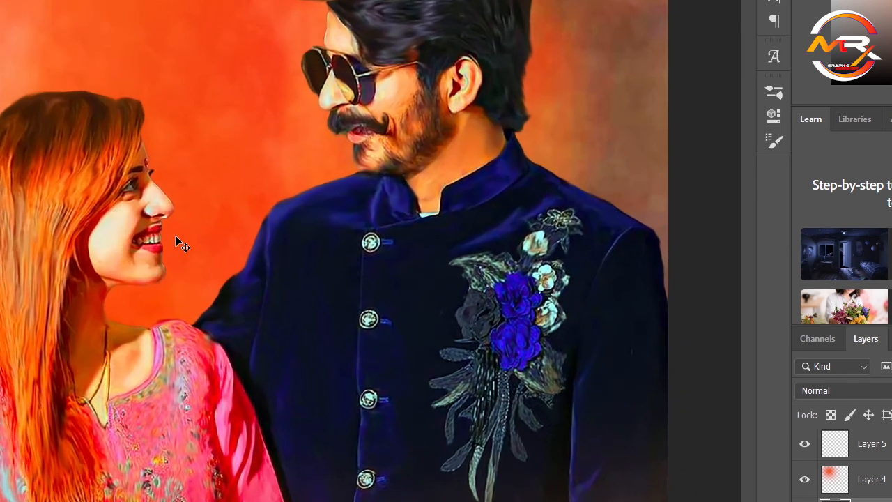